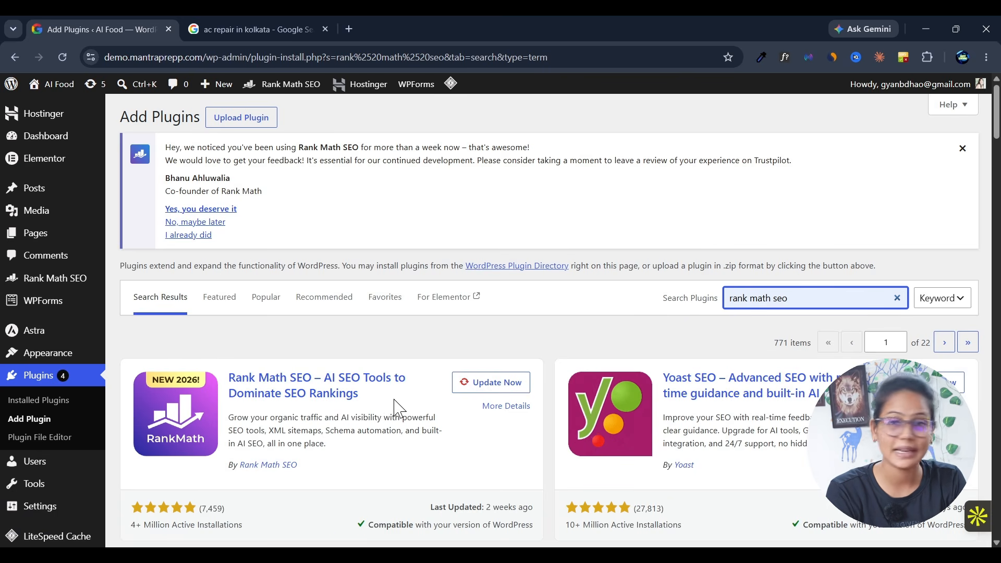
Update the Rank Math SEO plugin from the plugin search results.
{"action": "scroll", "coordinate": [397, 409], "scroll_direction": "down", "scroll_amount": 2}
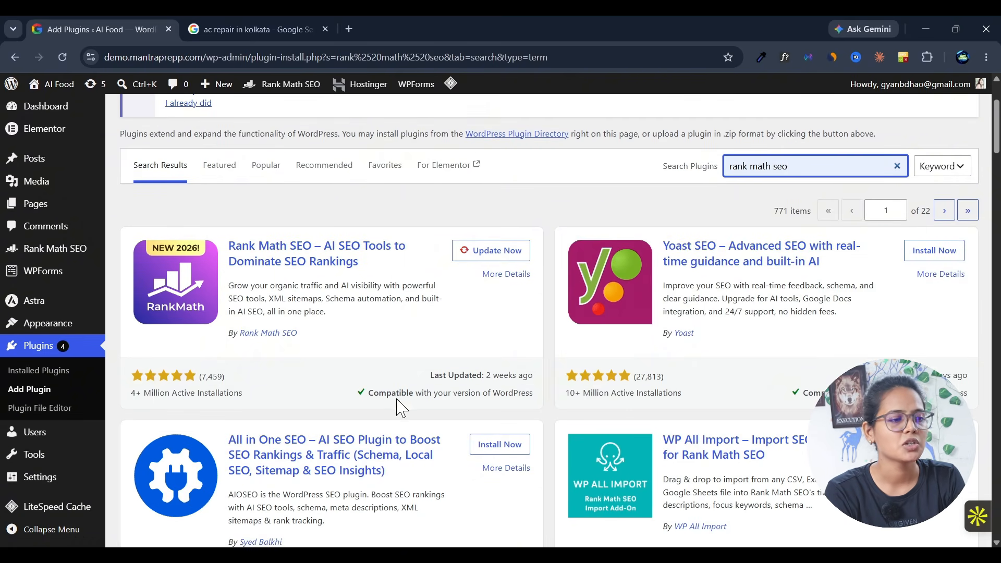
{"action": "left_click", "coordinate": [482, 259]}
{"action": "scroll", "coordinate": [54, 282], "scroll_direction": "up", "scroll_amount": 3}
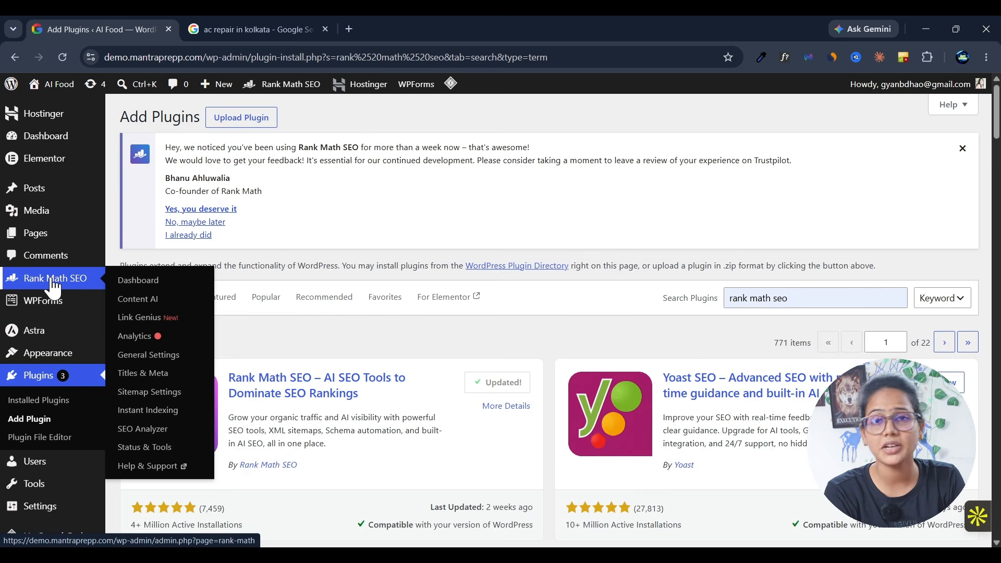
Open the Rank Math SEO dashboard and check the module list for the Schema (Structured Data) module's status.
{"action": "left_click", "coordinate": [54, 284]}
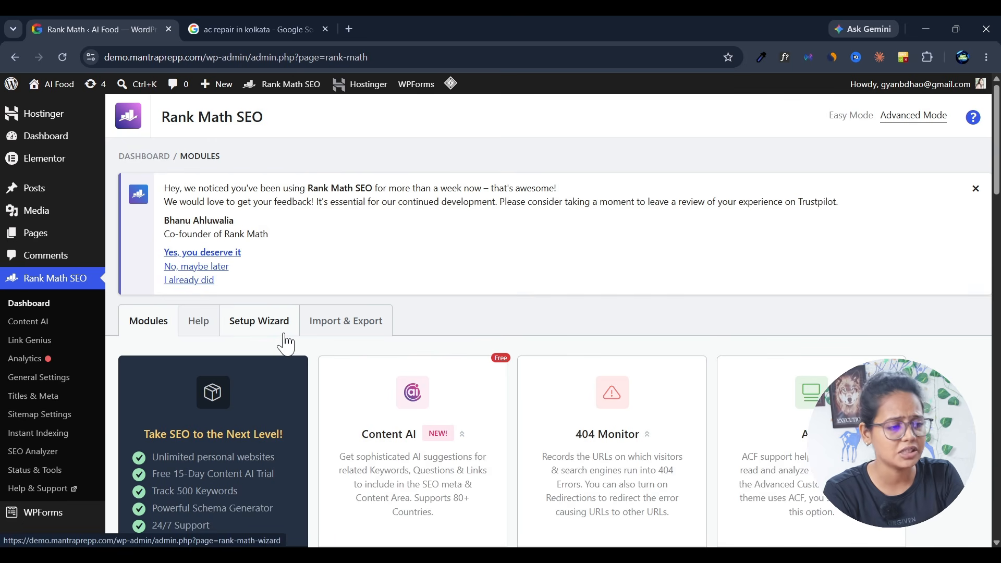
{"action": "scroll", "coordinate": [467, 244], "scroll_direction": "down", "scroll_amount": 3}
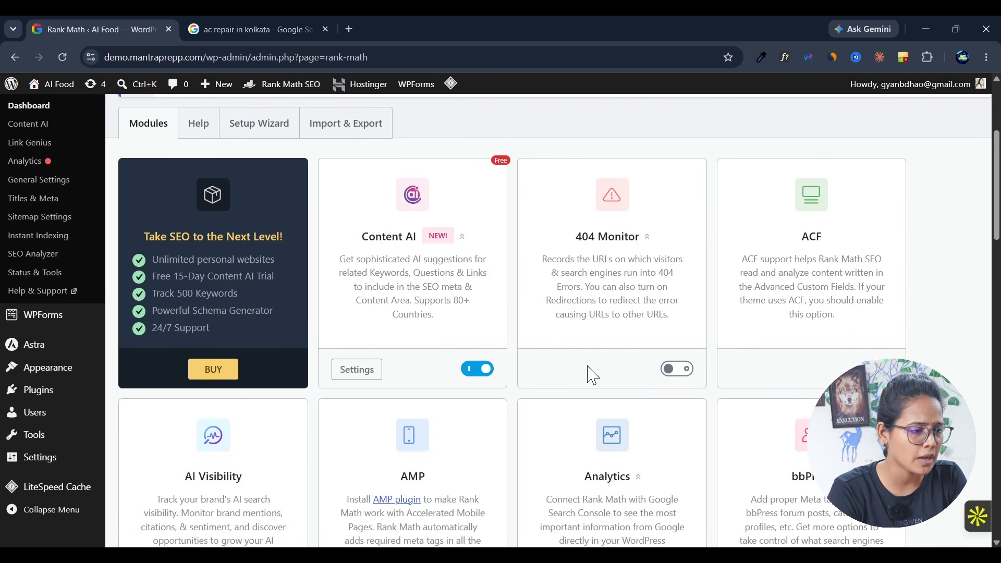
{"action": "scroll", "coordinate": [604, 406], "scroll_direction": "down", "scroll_amount": 6}
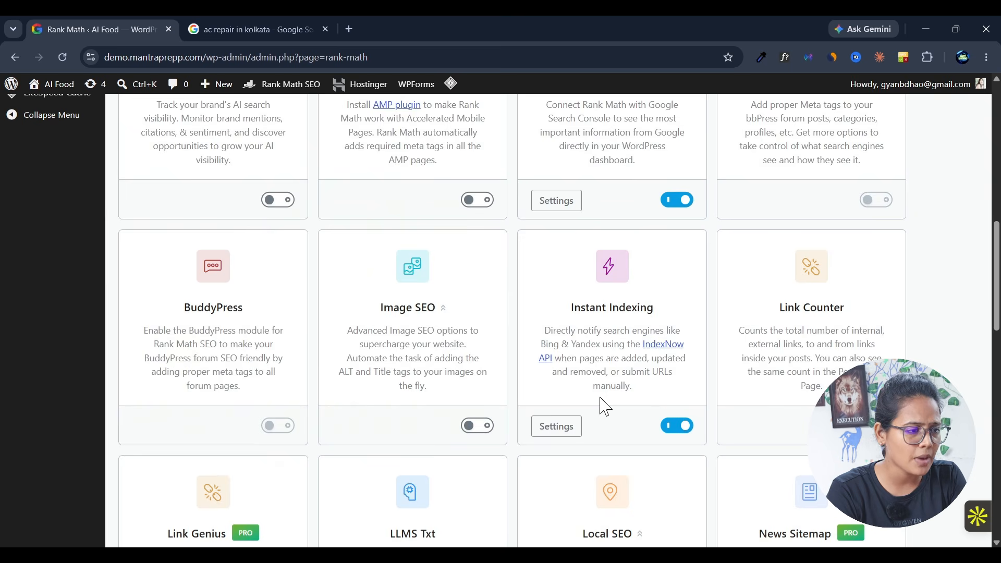
{"action": "scroll", "coordinate": [736, 410], "scroll_direction": "down", "scroll_amount": 2}
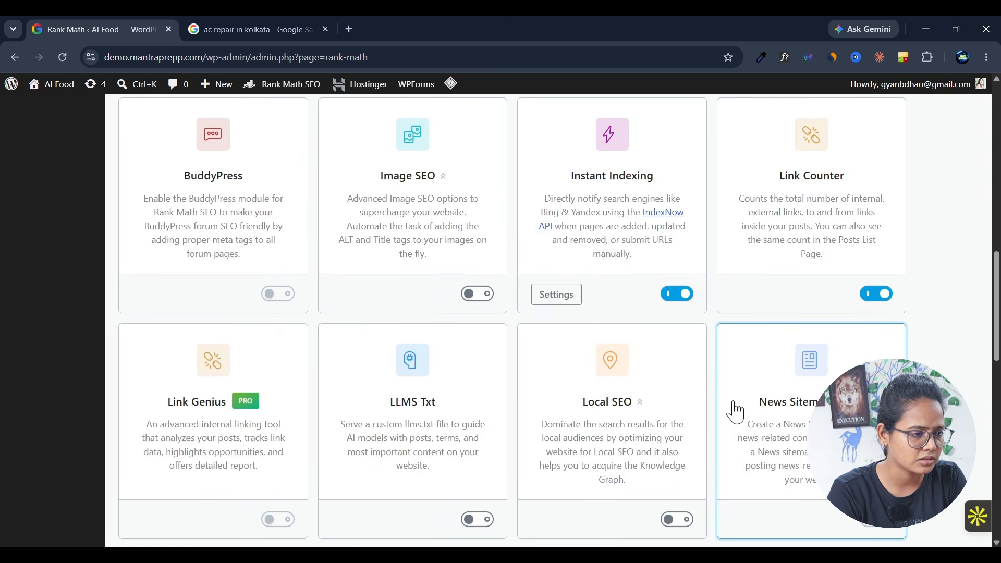
{"action": "scroll", "coordinate": [735, 410], "scroll_direction": "down", "scroll_amount": 7}
{"action": "left_click_drag", "start_coordinate": [542, 169], "coordinate": [675, 177]}
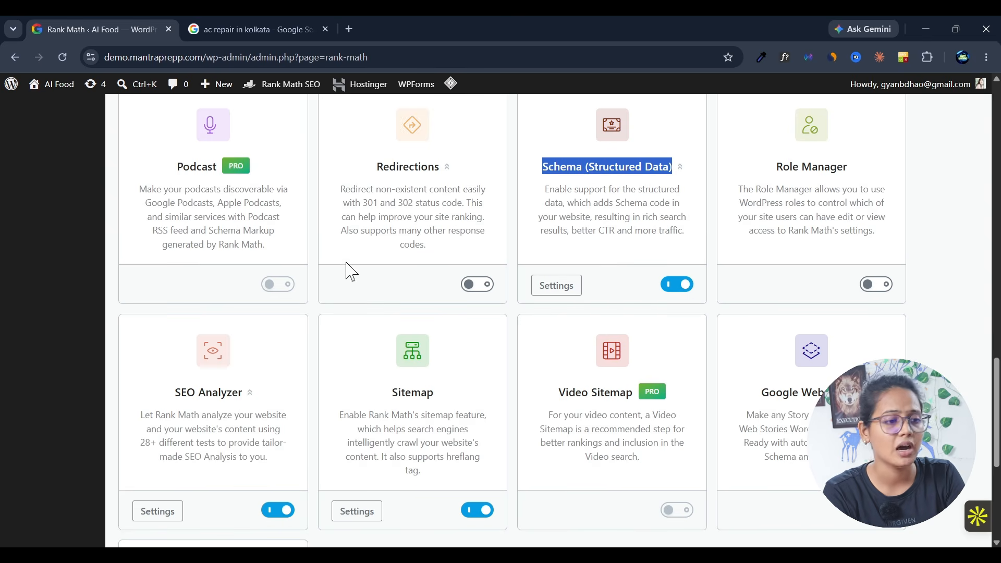
{"action": "scroll", "coordinate": [161, 375], "scroll_direction": "up", "scroll_amount": 20}
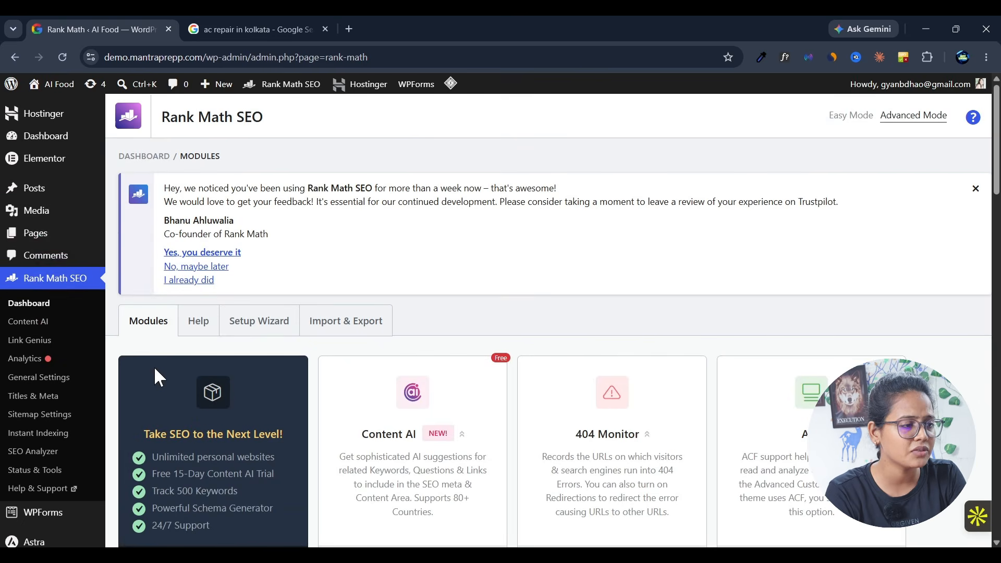
Find the Services page in the site's page list and open it with Elementor in a new browser tab.
{"action": "left_click", "coordinate": [36, 239]}
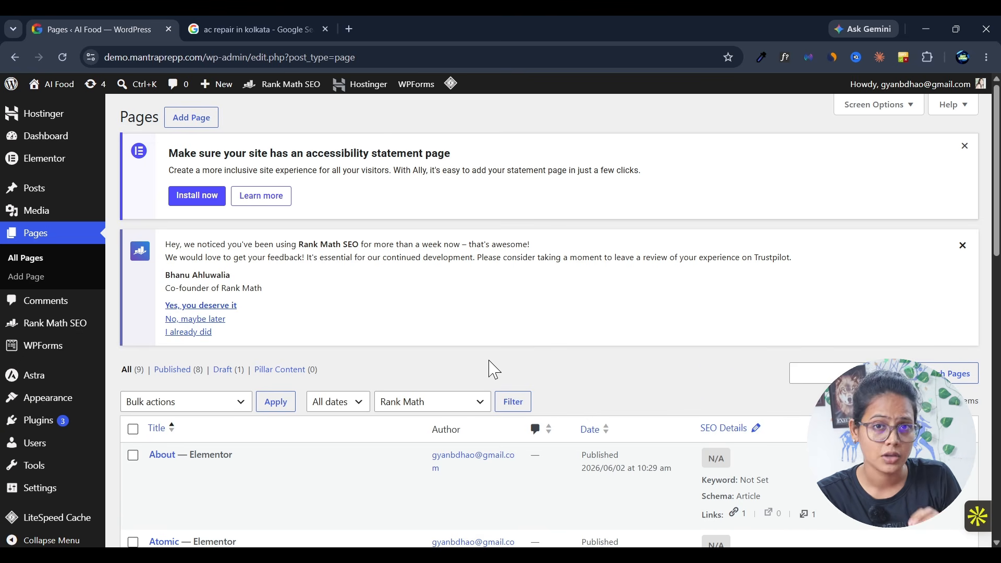
{"action": "scroll", "coordinate": [490, 369], "scroll_direction": "down", "scroll_amount": 6}
{"action": "scroll", "coordinate": [342, 476], "scroll_direction": "down", "scroll_amount": 5}
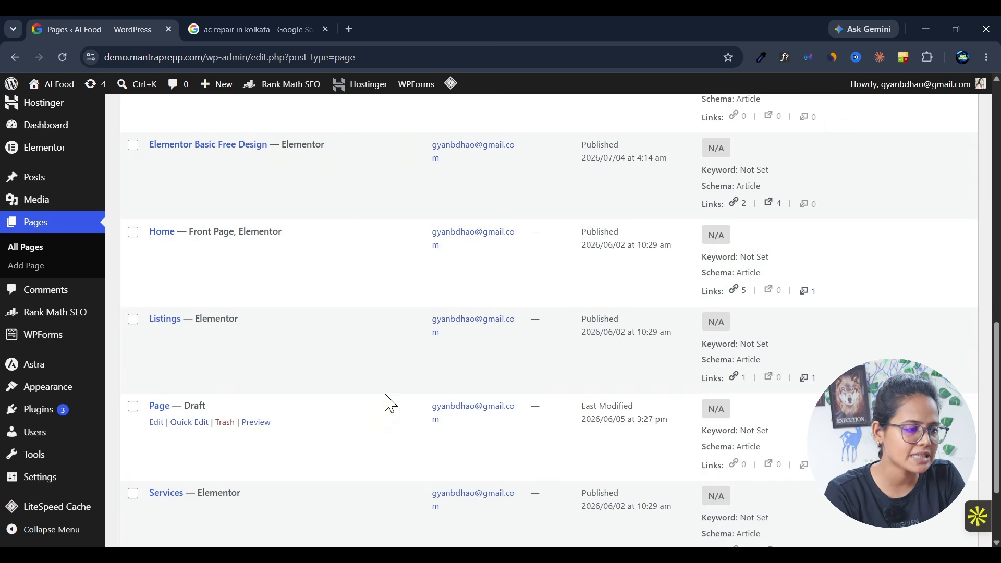
{"action": "scroll", "coordinate": [402, 412], "scroll_direction": "down", "scroll_amount": 3}
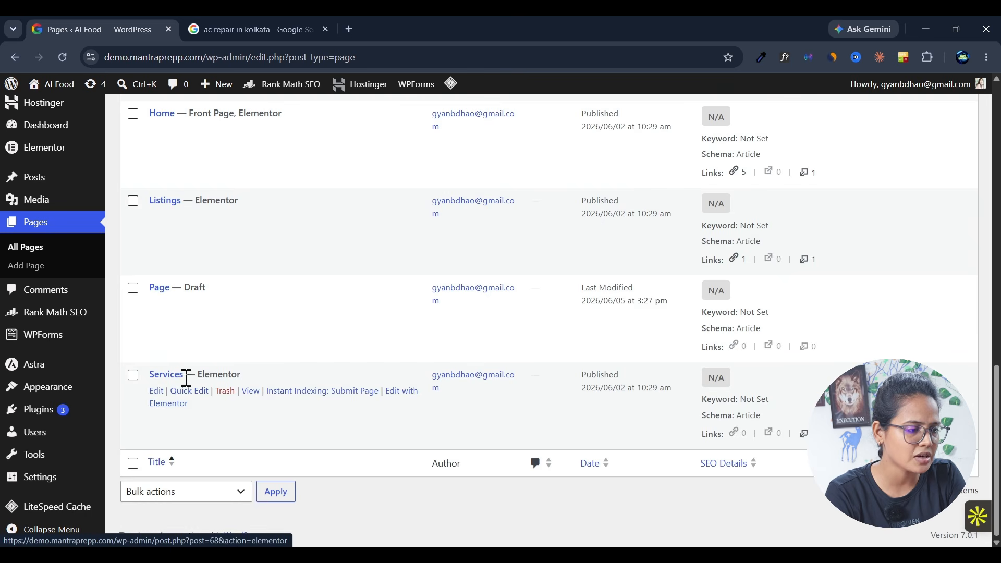
{"action": "right_click", "coordinate": [156, 392]}
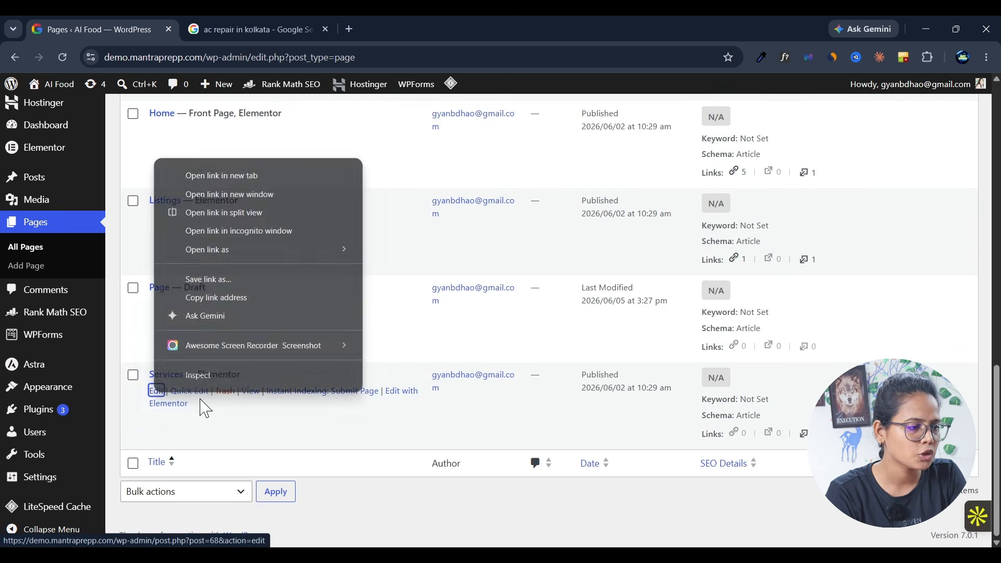
{"action": "left_click", "coordinate": [209, 175]}
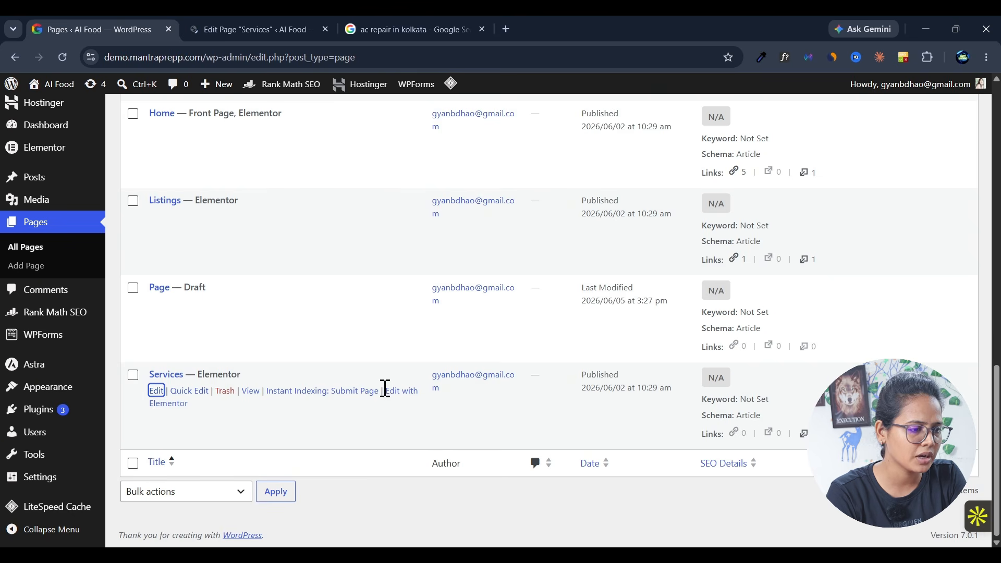
{"action": "left_click_drag", "start_coordinate": [401, 391], "coordinate": [250, 29]}
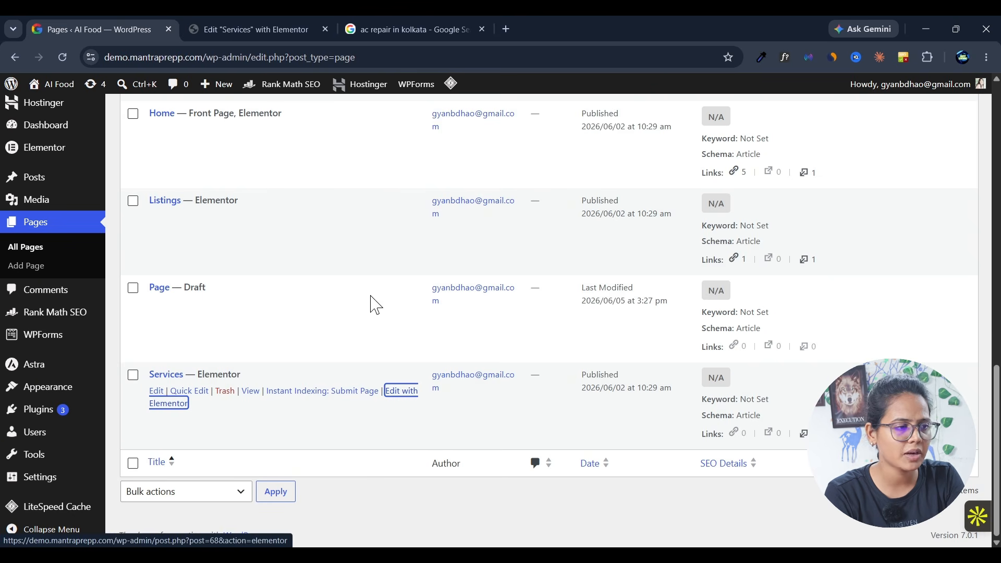
{"action": "left_click", "coordinate": [253, 24]}
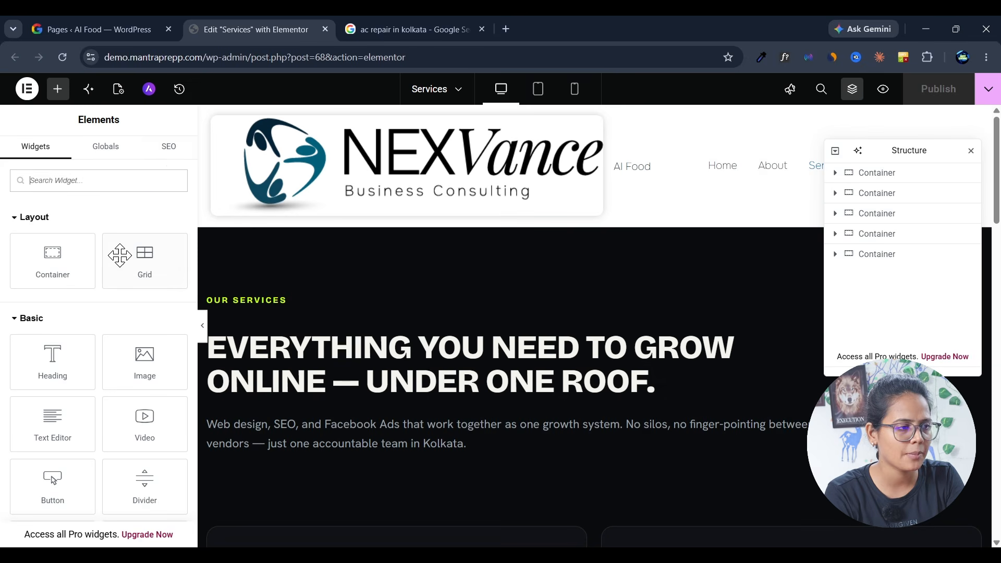
Open the Services page's SEO schema settings and delete the Article schema in use.
{"action": "left_click", "coordinate": [168, 156]}
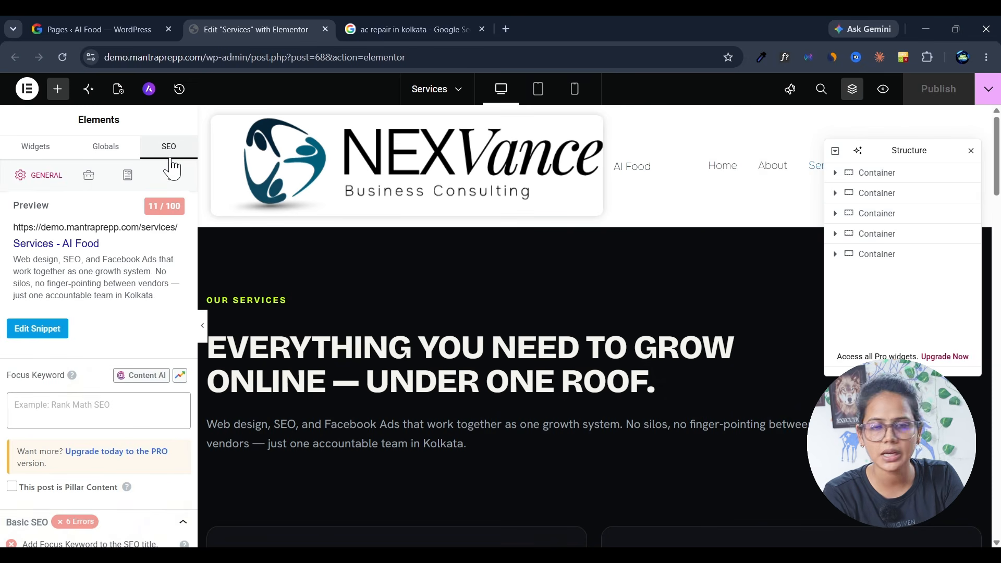
{"action": "scroll", "coordinate": [142, 244], "scroll_direction": "down", "scroll_amount": 1}
{"action": "scroll", "coordinate": [130, 264], "scroll_direction": "up", "scroll_amount": 1}
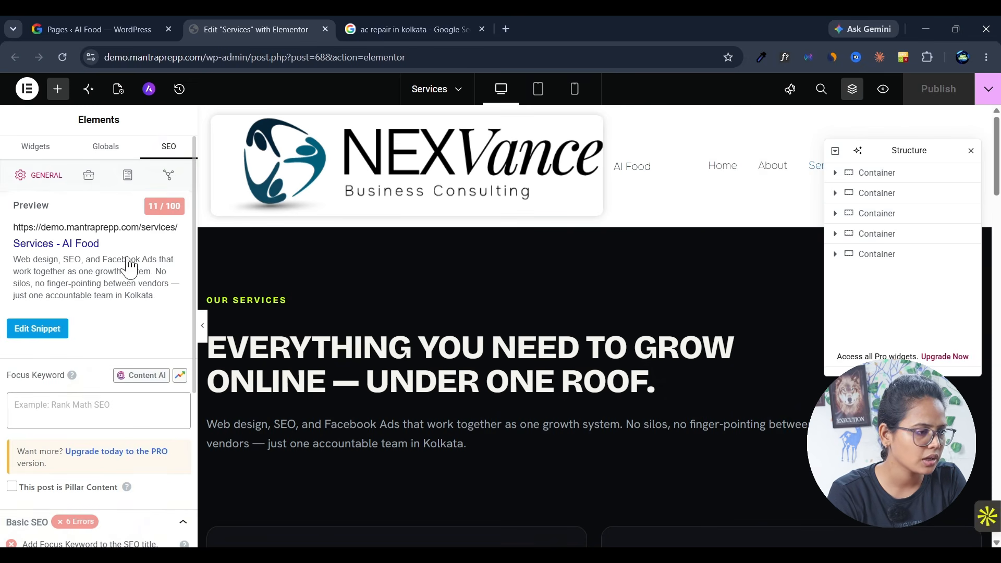
{"action": "left_click", "coordinate": [127, 183]}
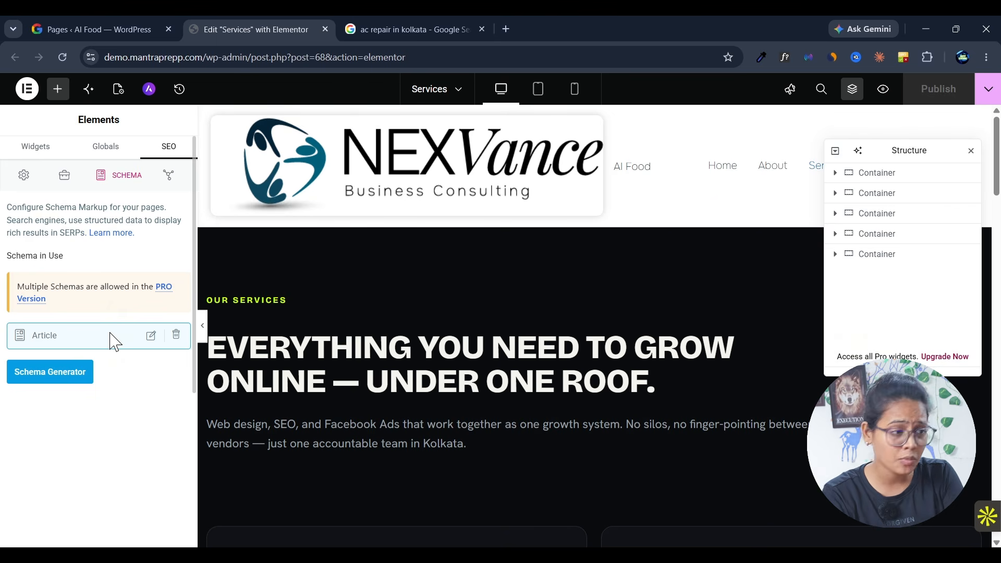
{"action": "left_click", "coordinate": [175, 336]}
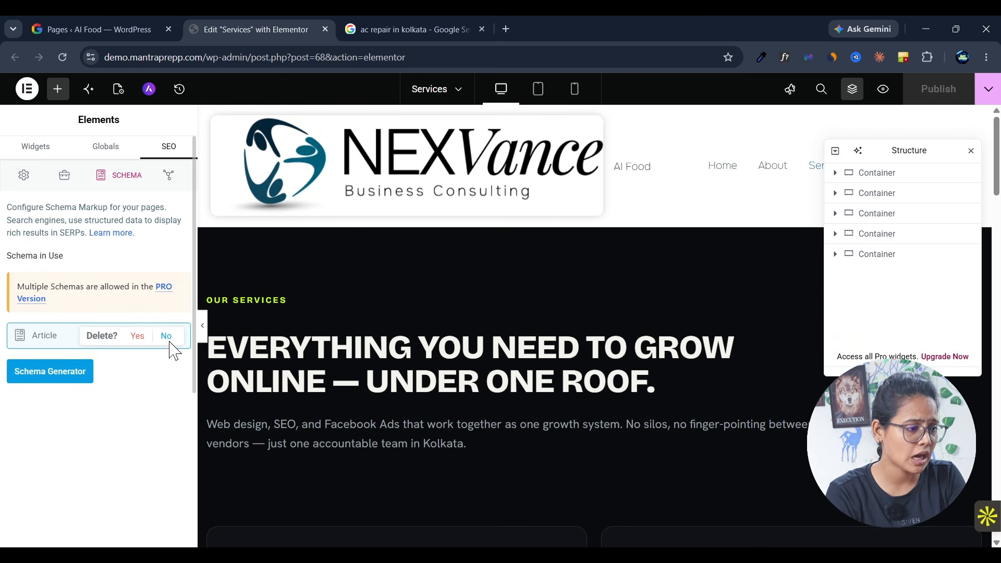
{"action": "left_click", "coordinate": [137, 336]}
Open the Schema Generator and choose the Service template for the page.
{"action": "left_click", "coordinate": [57, 269]}
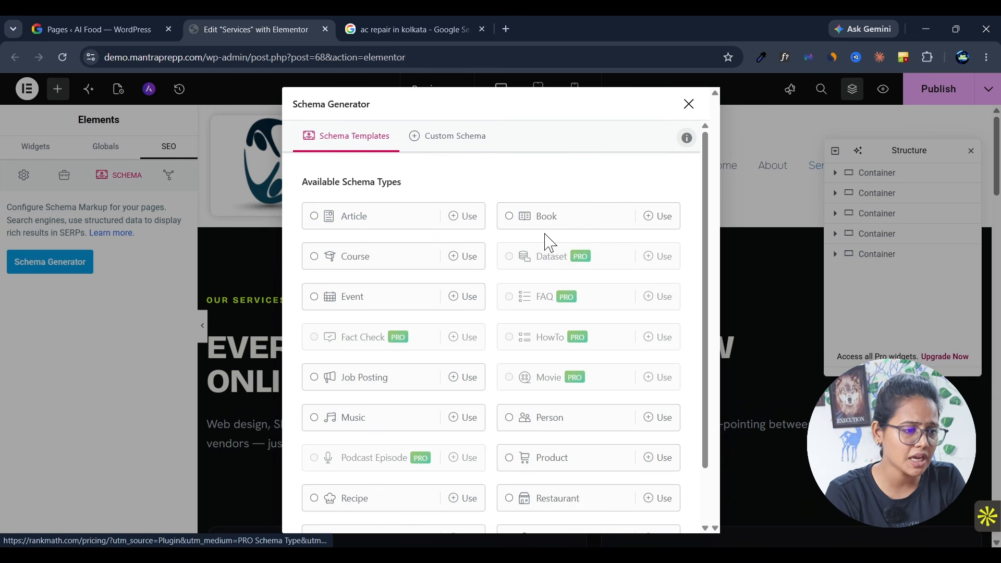
{"action": "scroll", "coordinate": [587, 342], "scroll_direction": "down", "scroll_amount": 2}
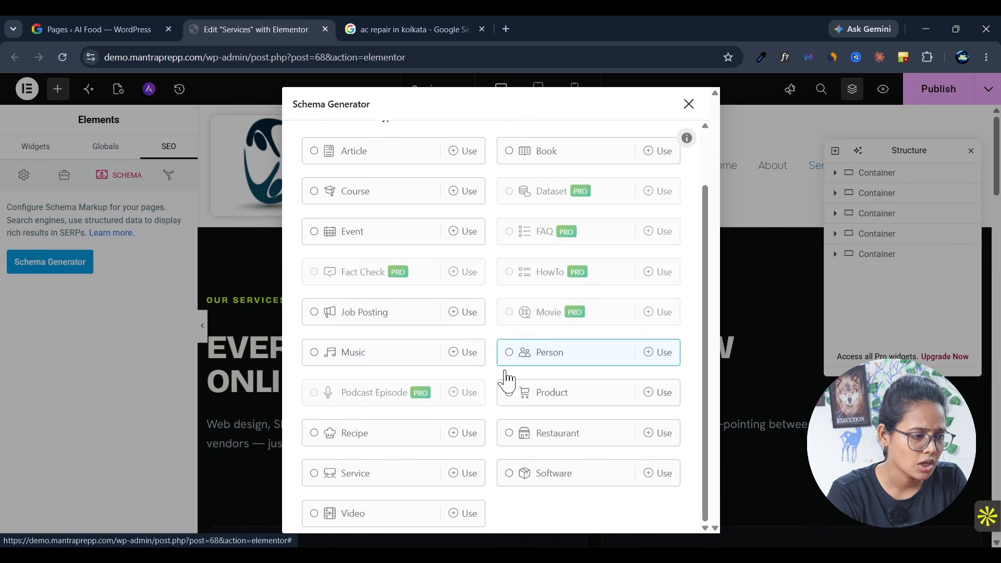
{"action": "left_click", "coordinate": [370, 481]}
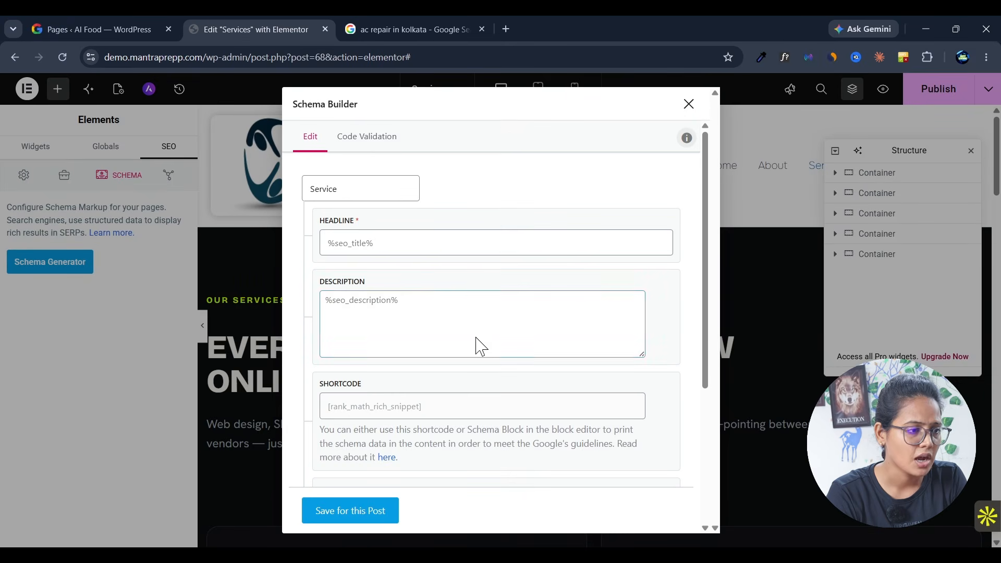
Review the Service schema's headline, description, shortcode, service type and offer fields in the Schema Builder.
{"action": "left_click", "coordinate": [527, 238]}
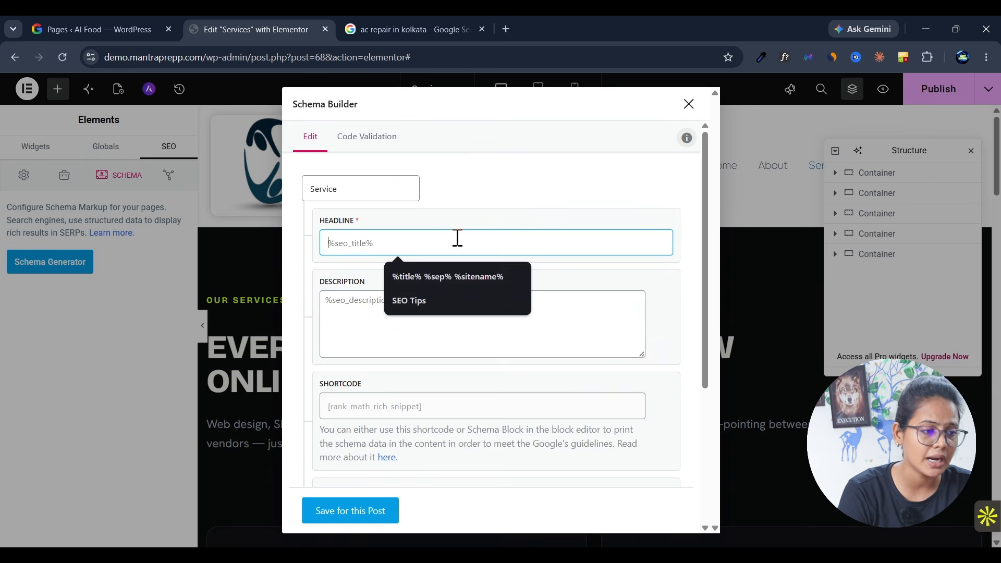
{"action": "left_click", "coordinate": [432, 342]}
{"action": "scroll", "coordinate": [432, 344], "scroll_direction": "down", "scroll_amount": 3}
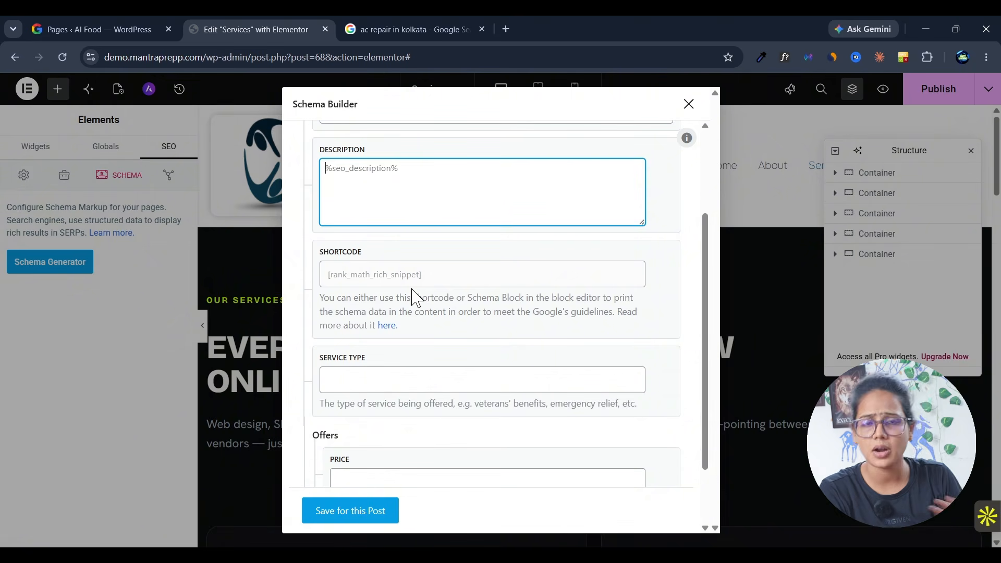
{"action": "left_click", "coordinate": [399, 381]}
{"action": "scroll", "coordinate": [438, 375], "scroll_direction": "down", "scroll_amount": 2}
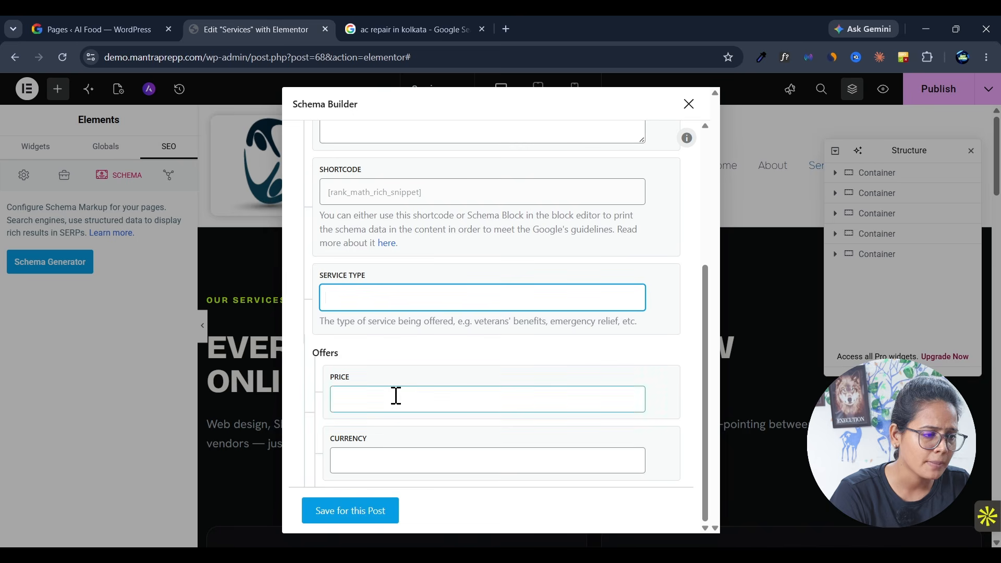
{"action": "scroll", "coordinate": [510, 394], "scroll_direction": "up", "scroll_amount": 5}
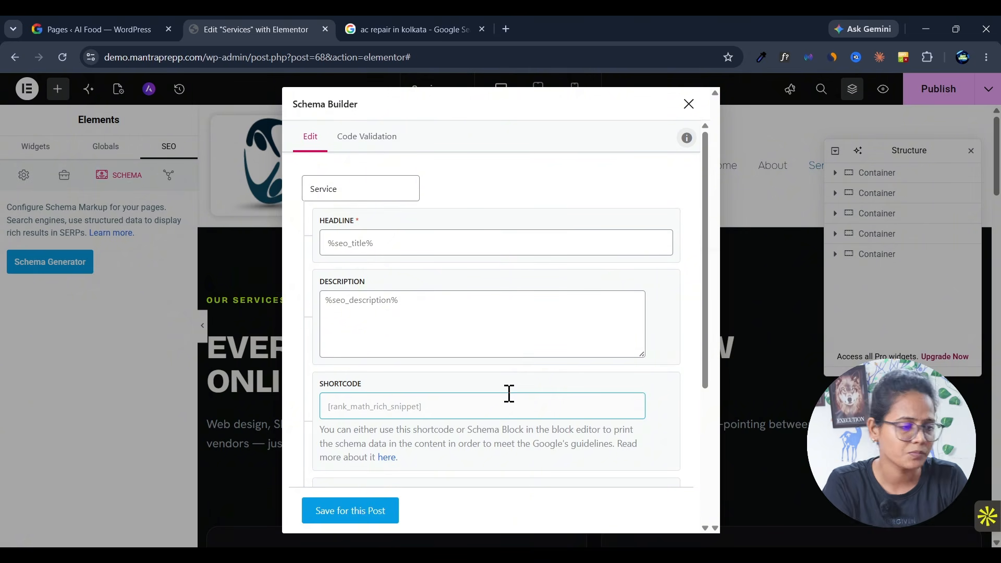
{"action": "left_click", "coordinate": [354, 245]}
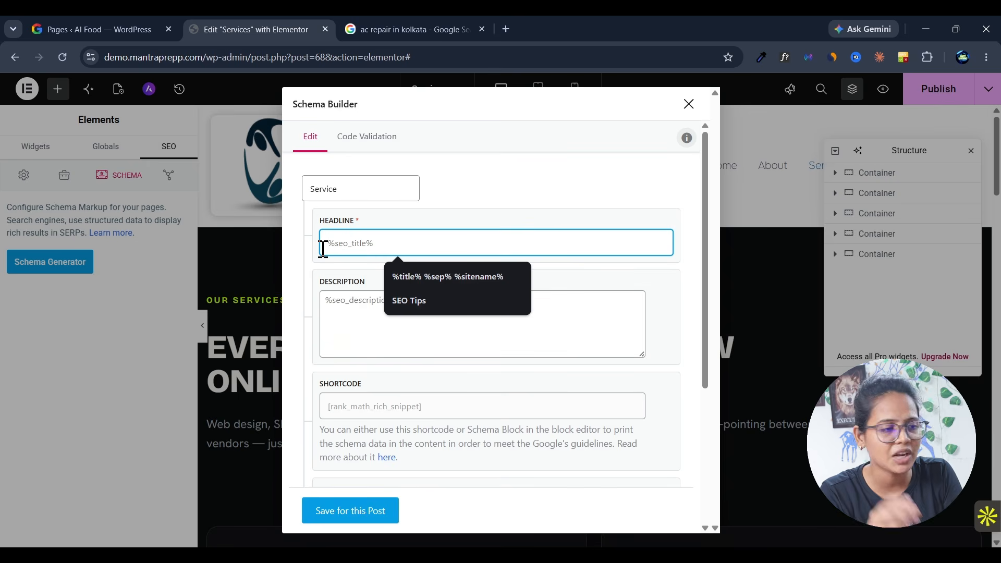
{"action": "scroll", "coordinate": [365, 329], "scroll_direction": "down", "scroll_amount": 3}
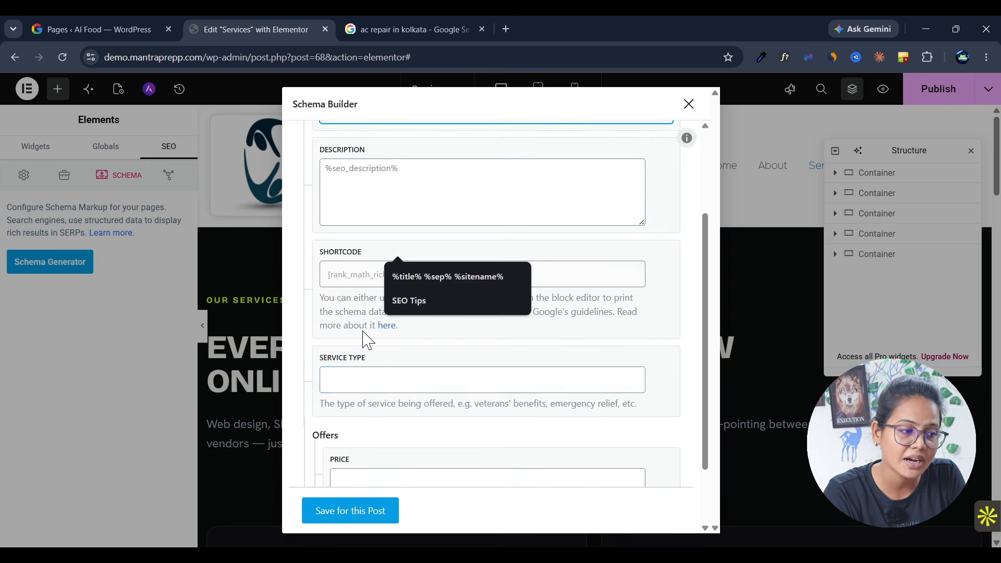
Save the Service schema for this post with the service type "marketing agency" and publish the page.
{"action": "left_click", "coordinate": [385, 383]}
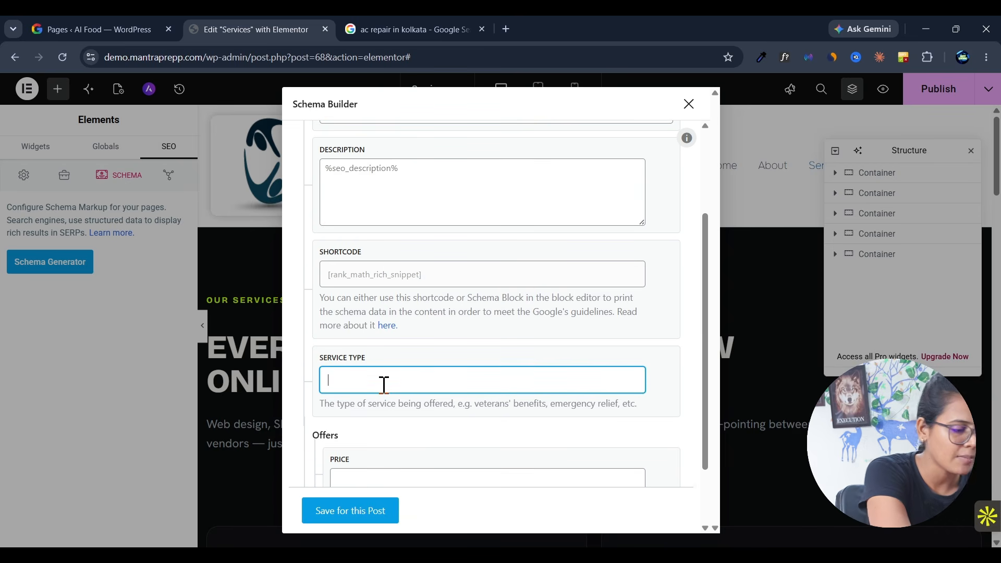
{"action": "type", "text": "marketing agene=cy=="}
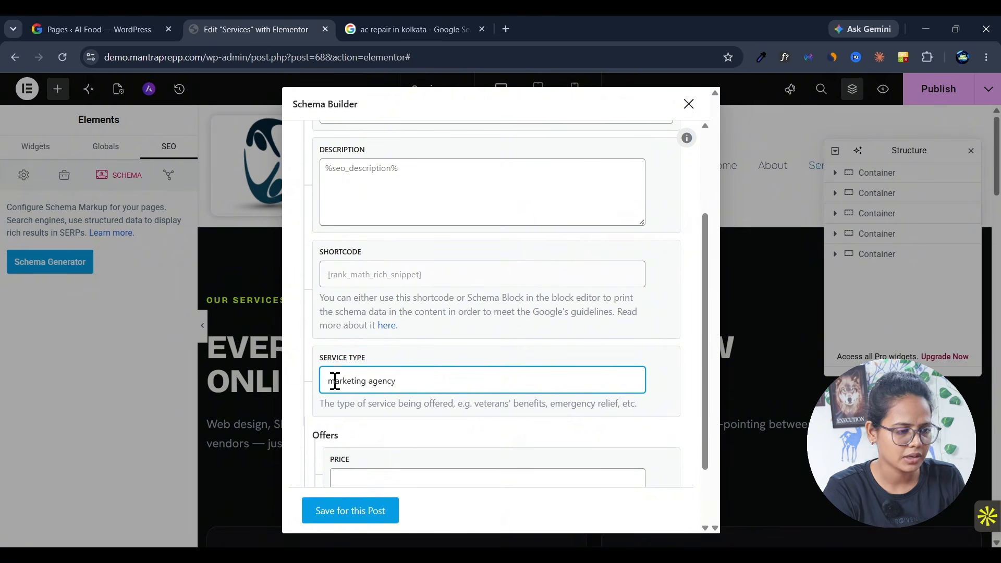
{"action": "scroll", "coordinate": [386, 485], "scroll_direction": "down", "scroll_amount": 2}
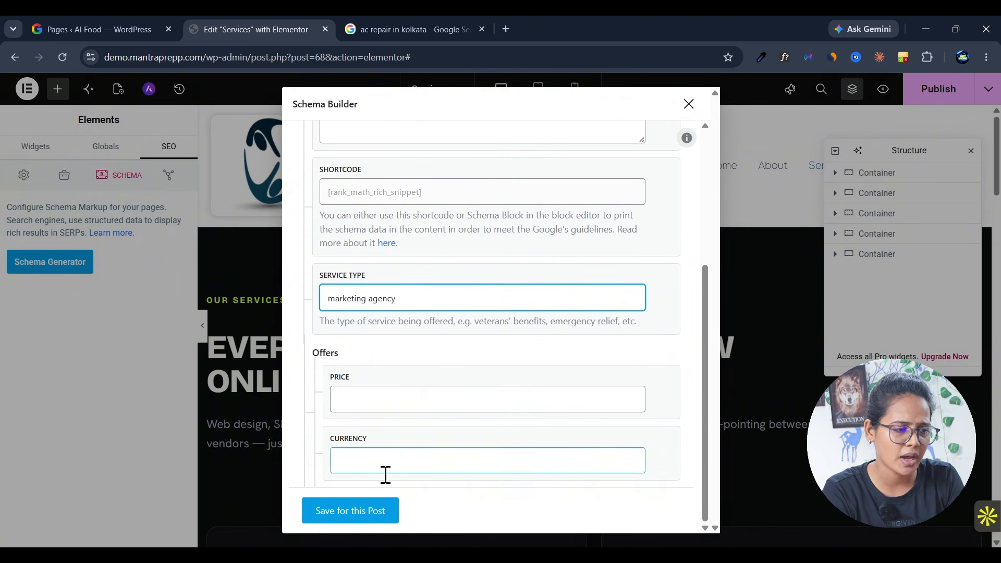
{"action": "left_click", "coordinate": [358, 509]}
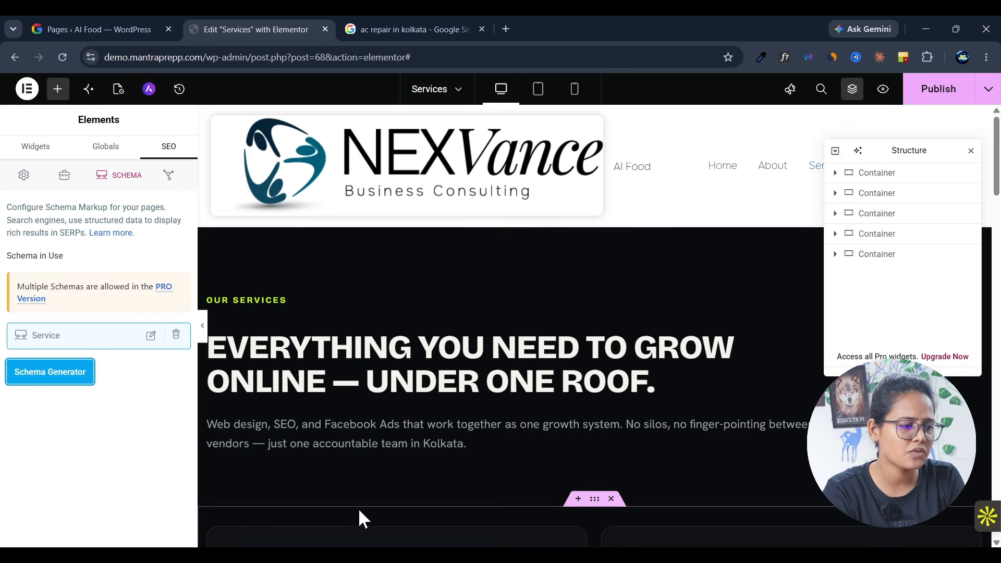
{"action": "left_click", "coordinate": [954, 93]}
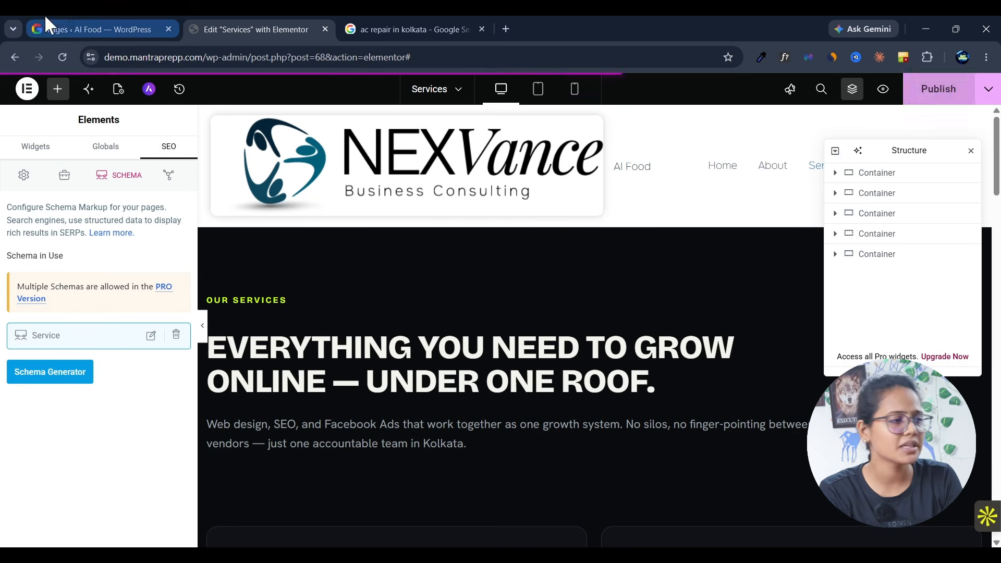
Go to the site's posts list and open the "Free WordPress Course for Beginners (2026)" post for editing in a new tab.
{"action": "left_click", "coordinate": [49, 28]}
{"action": "left_click", "coordinate": [49, 178]}
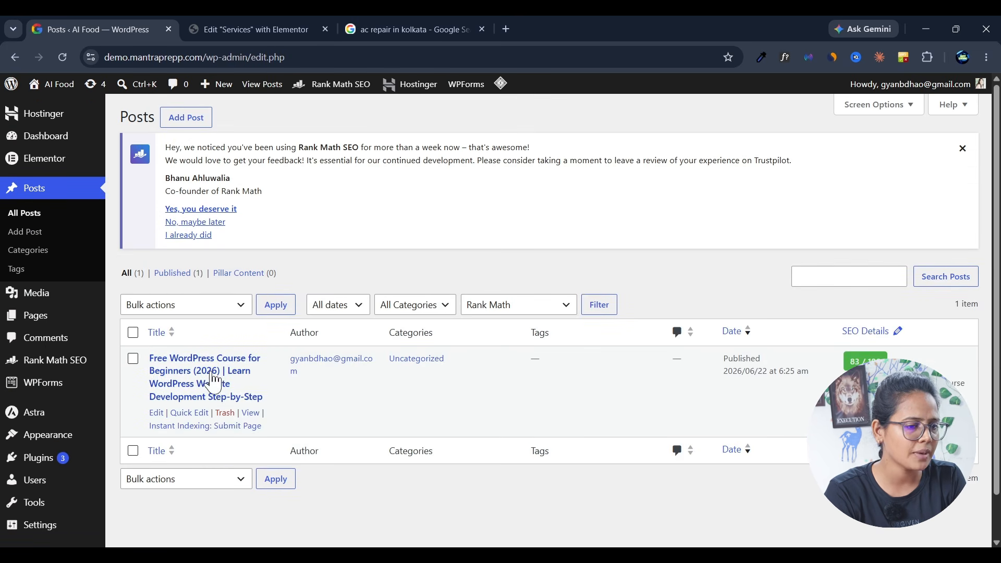
{"action": "right_click", "coordinate": [156, 414]}
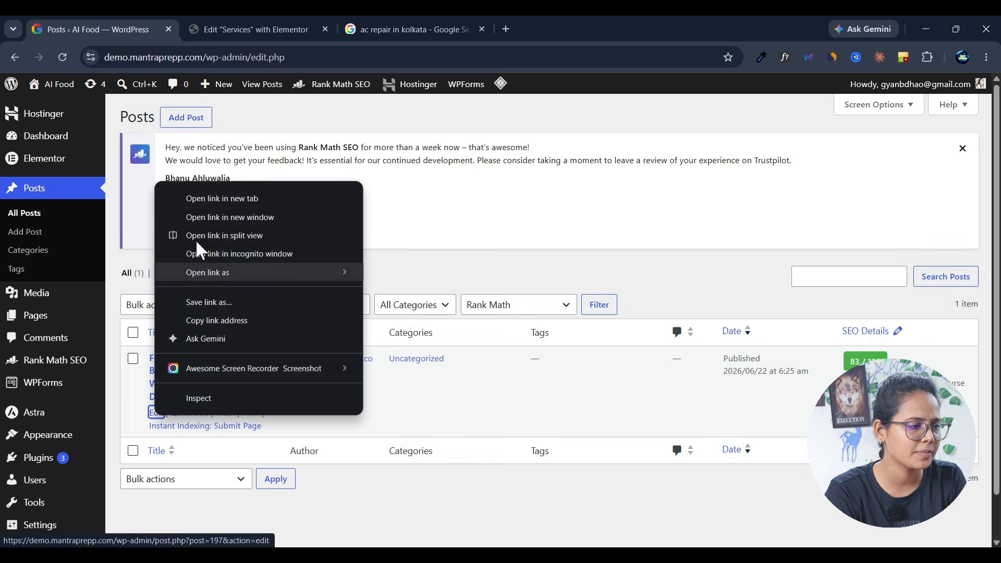
{"action": "left_click", "coordinate": [196, 198]}
{"action": "left_click", "coordinate": [403, 20]}
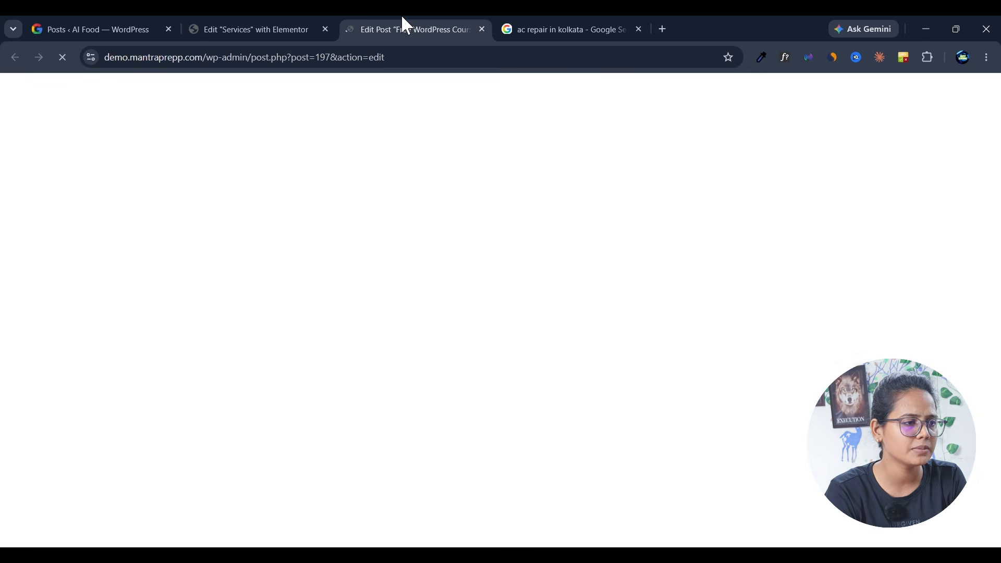
Open the post's Rank Math schema settings, check the Article schema's headline, description, keywords and article type, and save it for this post.
{"action": "left_click", "coordinate": [815, 125]}
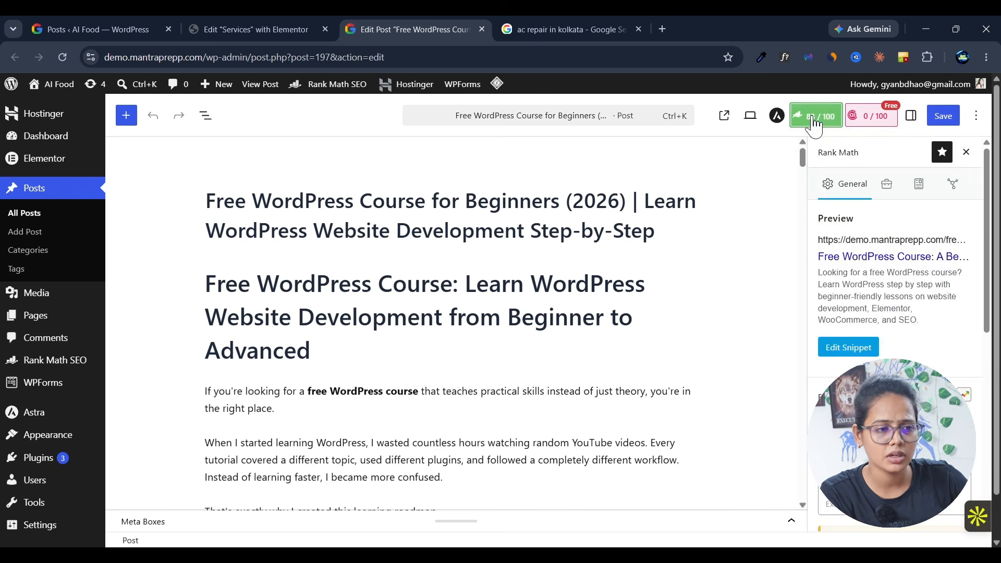
{"action": "left_click", "coordinate": [919, 188]}
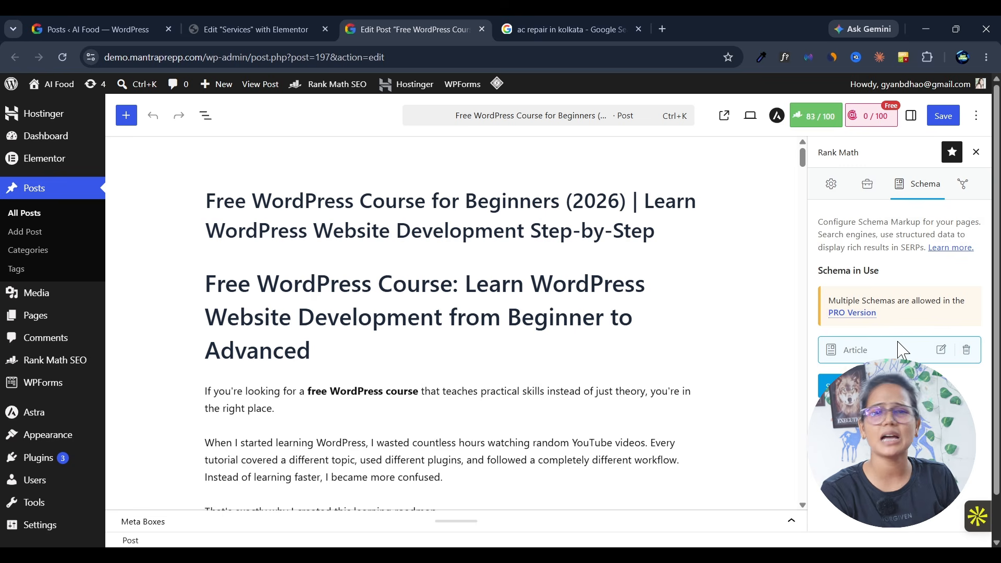
{"action": "left_click", "coordinate": [942, 353]}
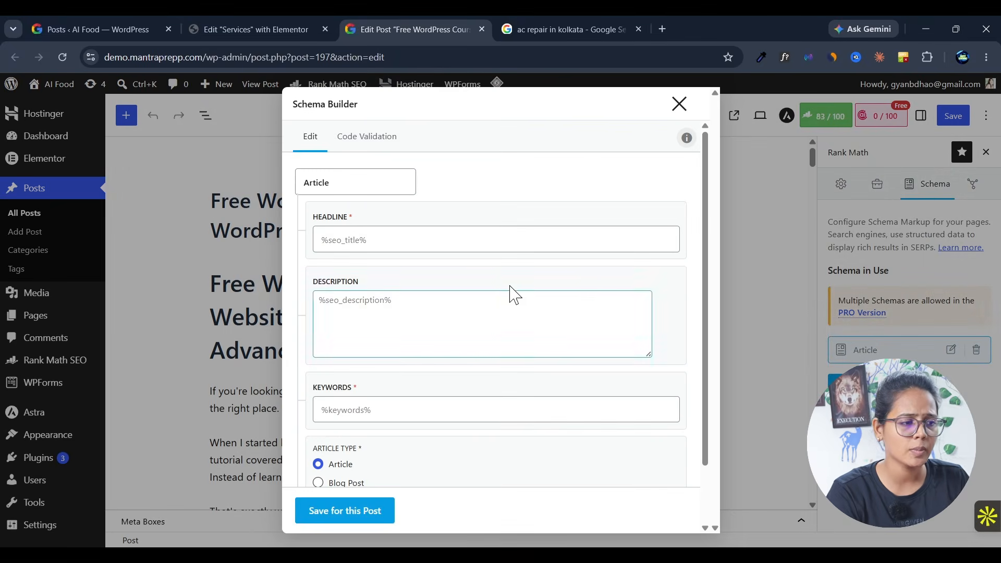
{"action": "left_click", "coordinate": [415, 243]}
{"action": "scroll", "coordinate": [456, 342], "scroll_direction": "down", "scroll_amount": 1}
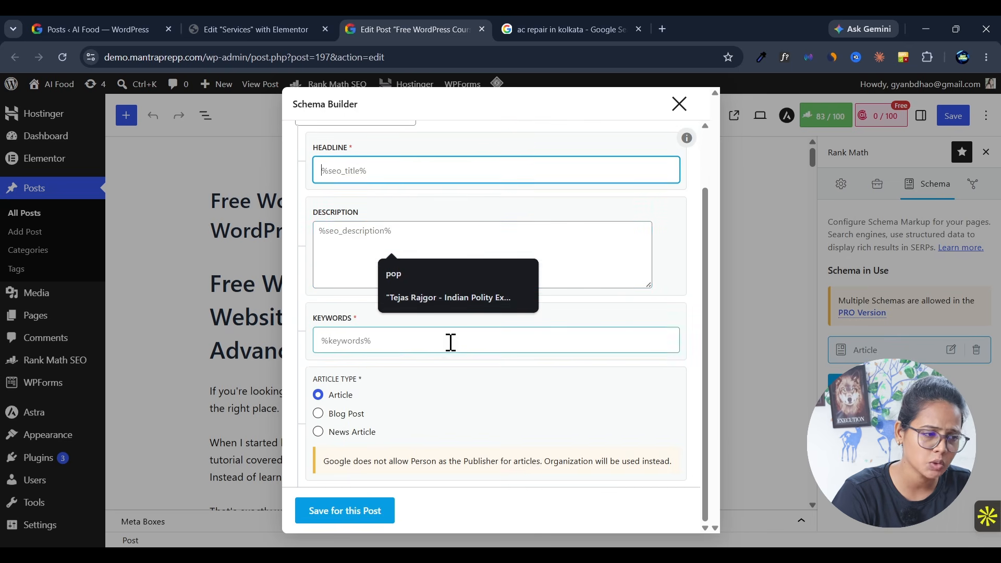
{"action": "left_click", "coordinate": [451, 343]}
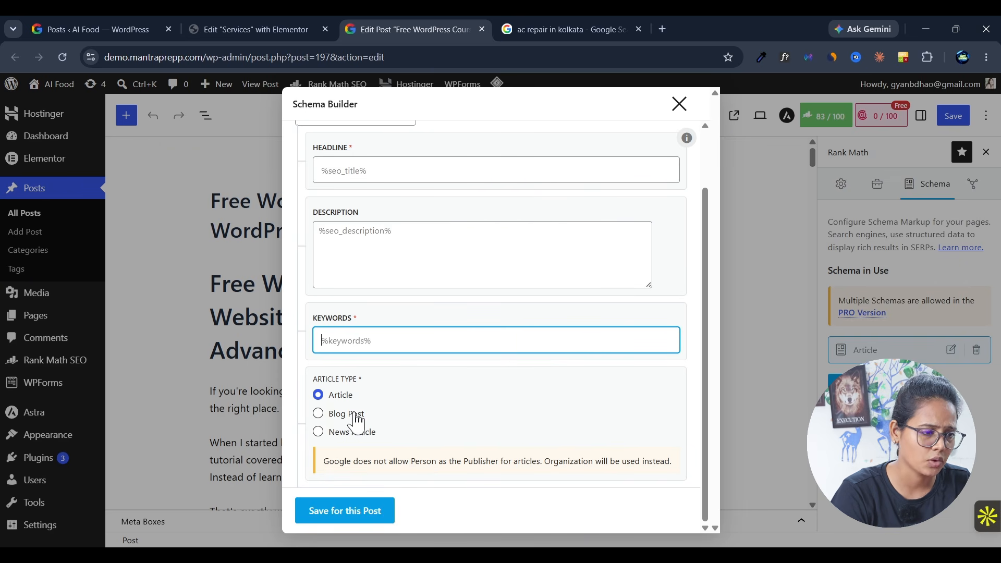
{"action": "left_click", "coordinate": [365, 514]}
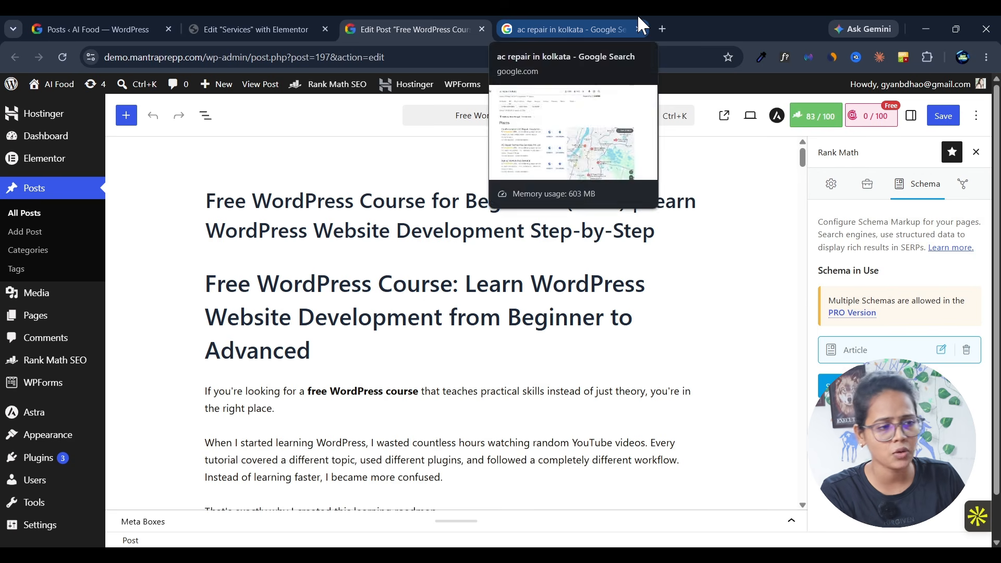
Review the post's body down to the questions and answers in its Frequently Asked Questions section.
{"action": "mouse_move", "coordinate": [605, 385]}
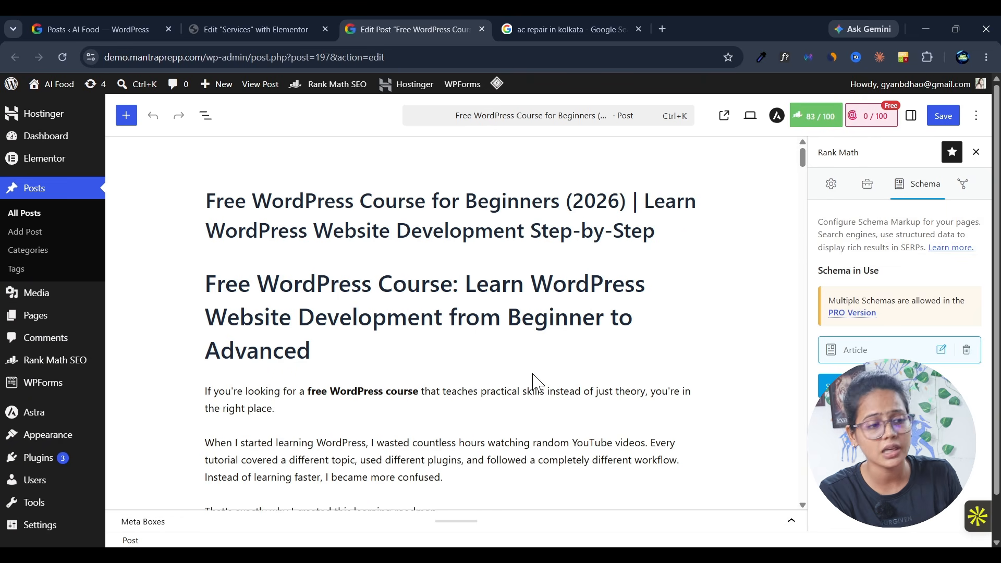
{"action": "scroll", "coordinate": [532, 383], "scroll_direction": "down", "scroll_amount": 15}
{"action": "scroll", "coordinate": [620, 308], "scroll_direction": "down", "scroll_amount": 20}
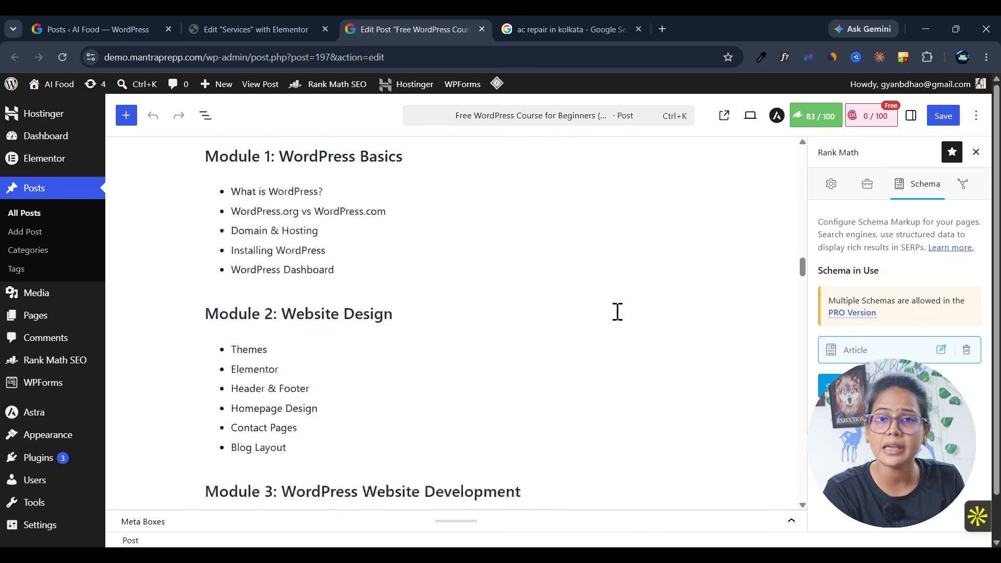
{"action": "scroll", "coordinate": [605, 331], "scroll_direction": "down", "scroll_amount": 20}
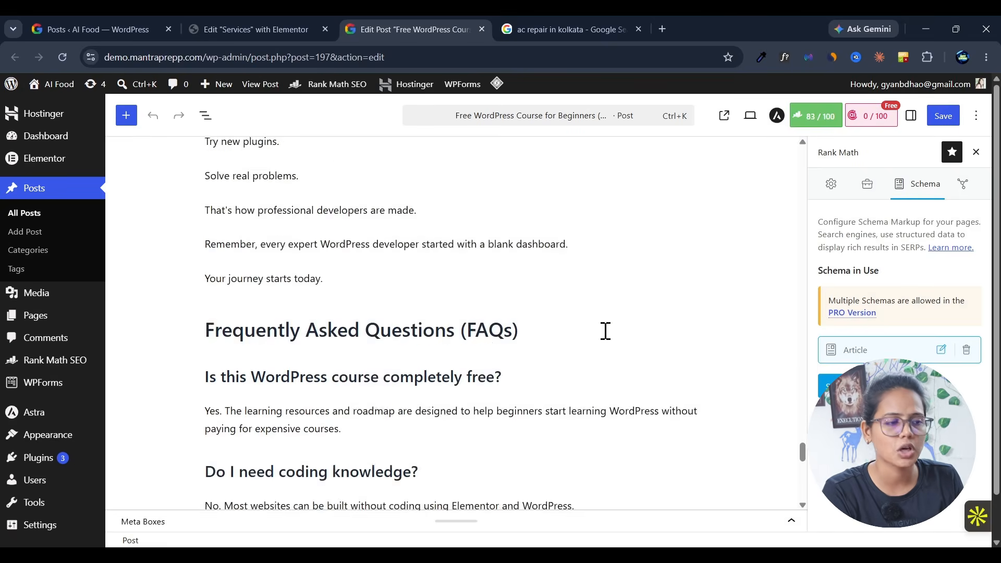
{"action": "scroll", "coordinate": [411, 373], "scroll_direction": "up", "scroll_amount": 10}
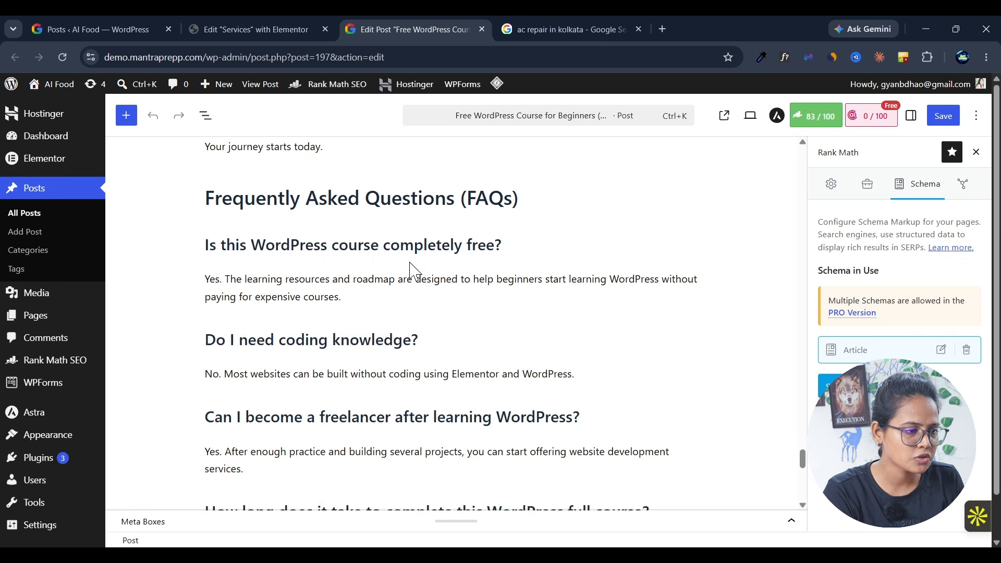
{"action": "left_click", "coordinate": [412, 279]}
{"action": "left_click", "coordinate": [301, 247]}
{"action": "left_click", "coordinate": [620, 243]}
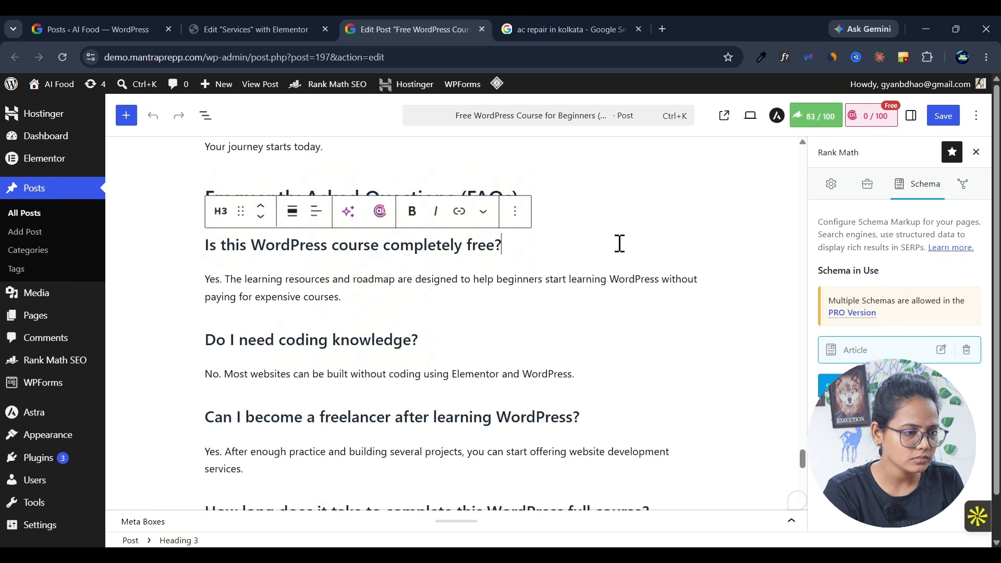
{"action": "scroll", "coordinate": [476, 321], "scroll_direction": "down", "scroll_amount": 10}
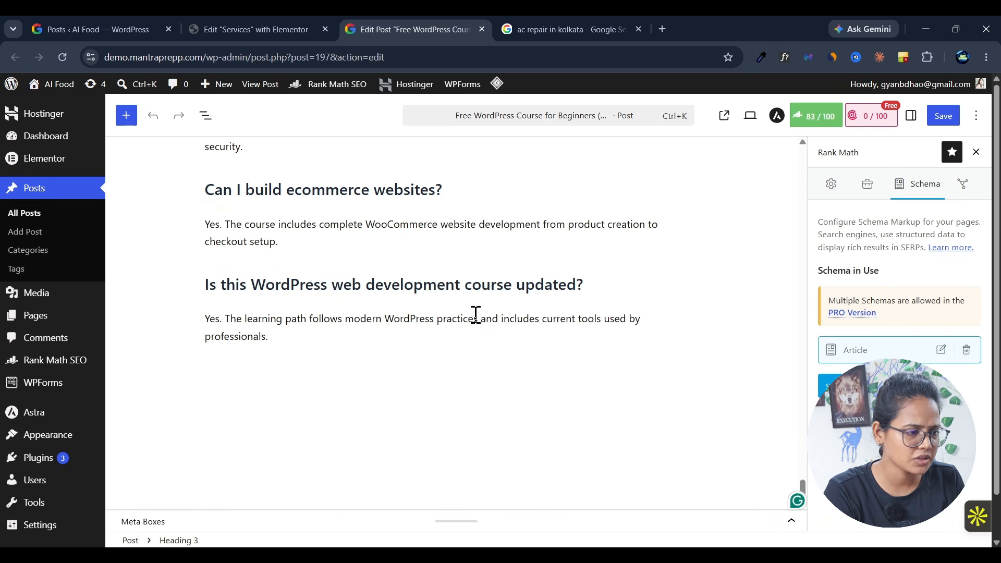
Insert a "FAQ by Rank Math" block below the last answer at the end of the post.
{"action": "left_click", "coordinate": [281, 392]}
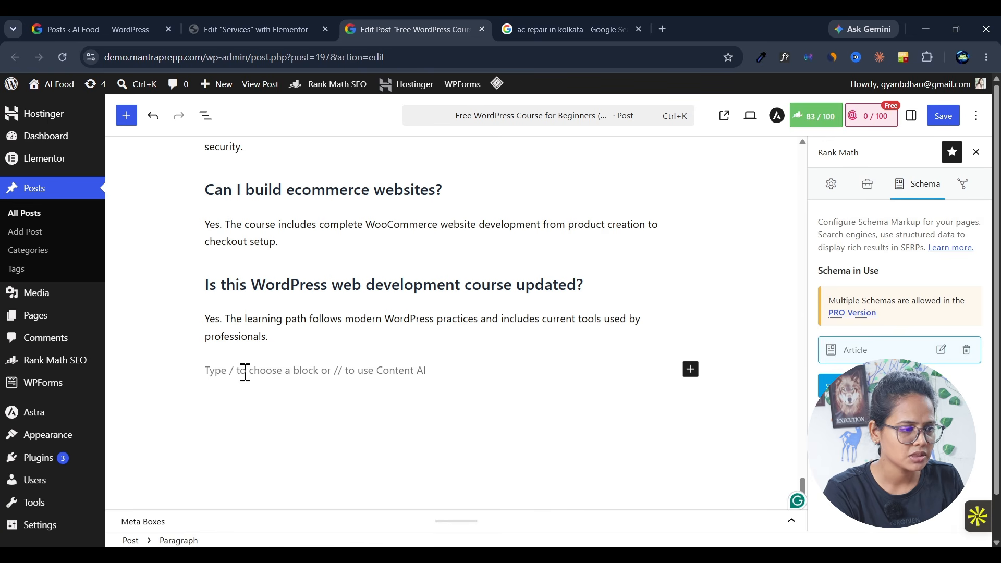
{"action": "left_click", "coordinate": [691, 369]}
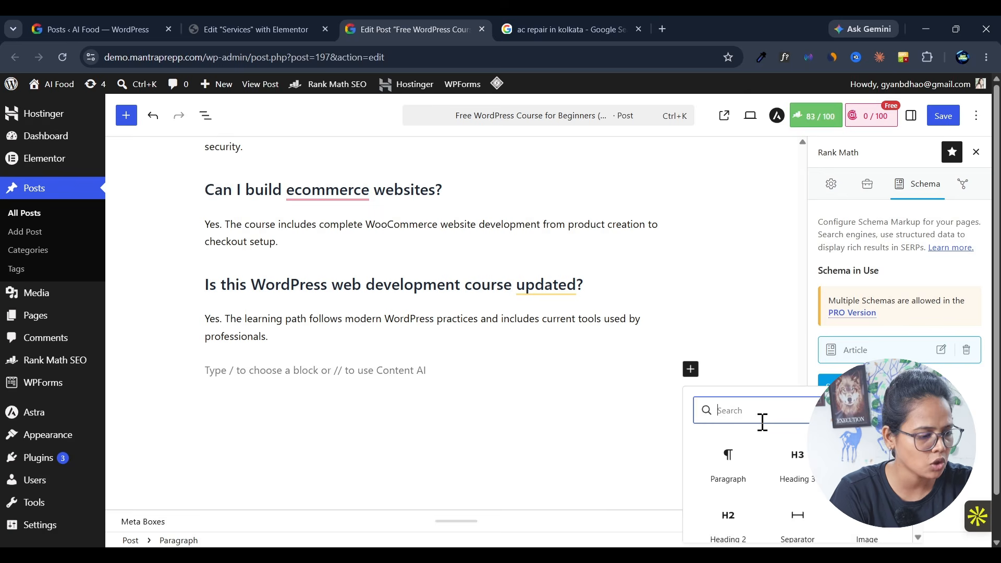
{"action": "type", "text": "fa"}
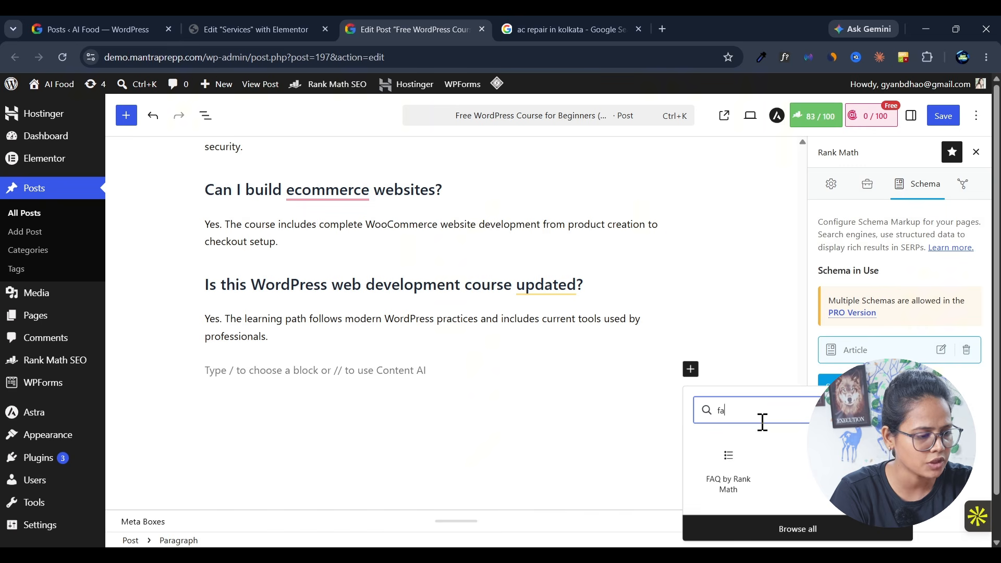
{"action": "left_click", "coordinate": [721, 490]}
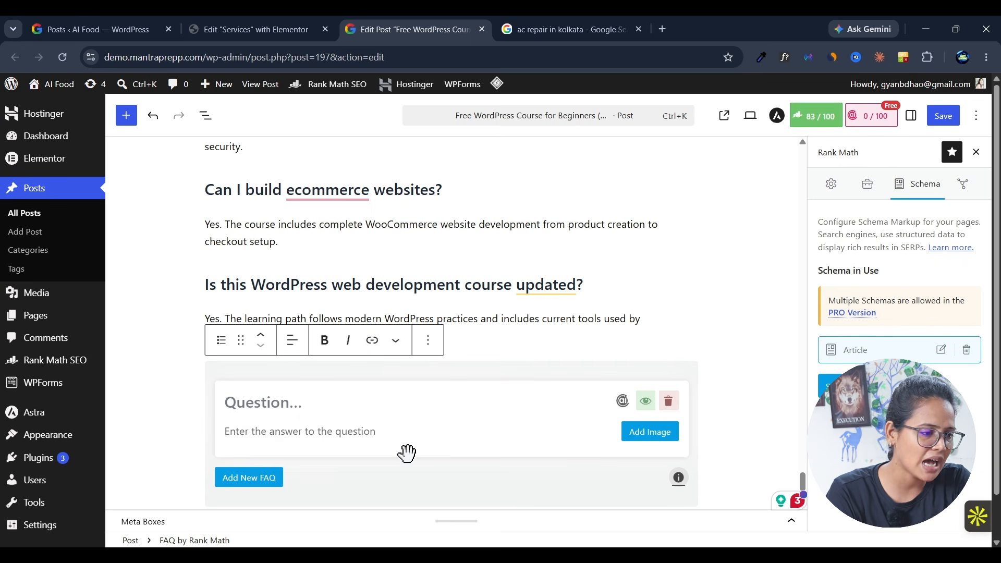
Copy the question "Is this WordPress web development course updated?" and its answer from the post into the first FAQ entry.
{"action": "left_click_drag", "start_coordinate": [617, 279], "coordinate": [197, 288]}
{"action": "key", "text": "ctrl+c"}
{"action": "left_click", "coordinate": [342, 403]}
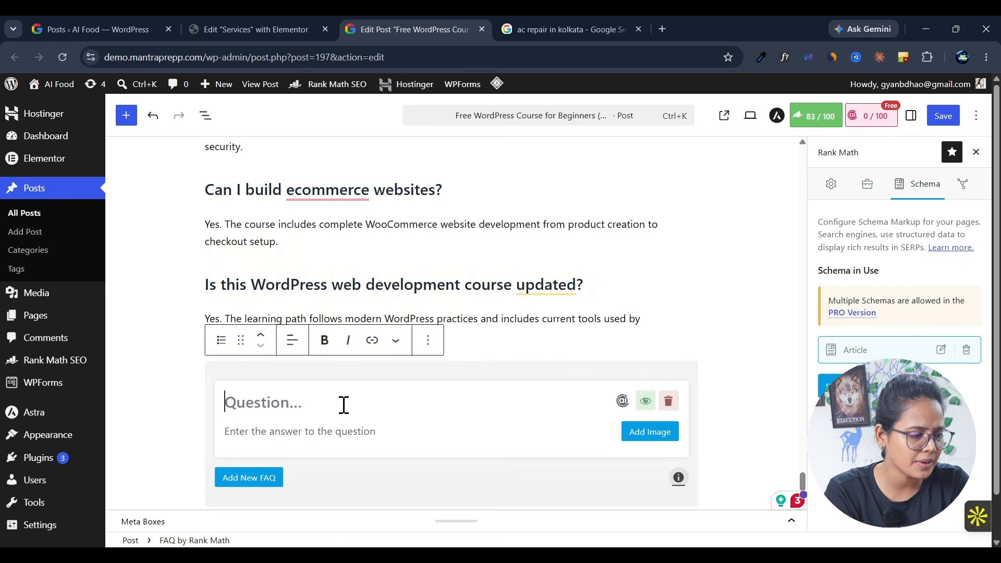
{"action": "key", "text": "ctrl+v"}
{"action": "left_click_drag", "start_coordinate": [208, 298], "coordinate": [282, 310]}
{"action": "key", "text": "ctrl+c"}
{"action": "left_click", "coordinate": [259, 438]}
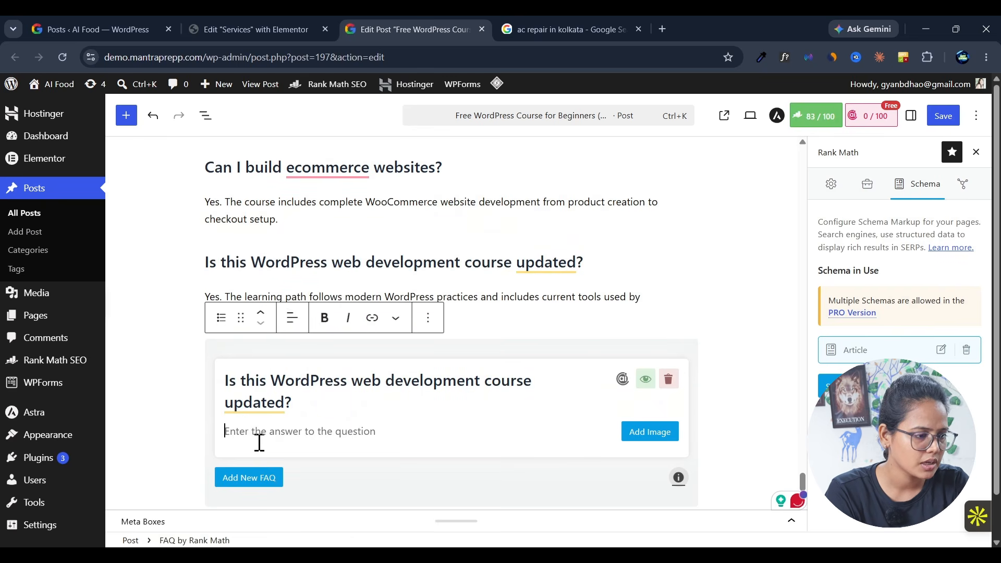
{"action": "key", "text": "ctrl+v"}
Add a second, empty FAQ entry to the block and save the post.
{"action": "left_click", "coordinate": [257, 473]}
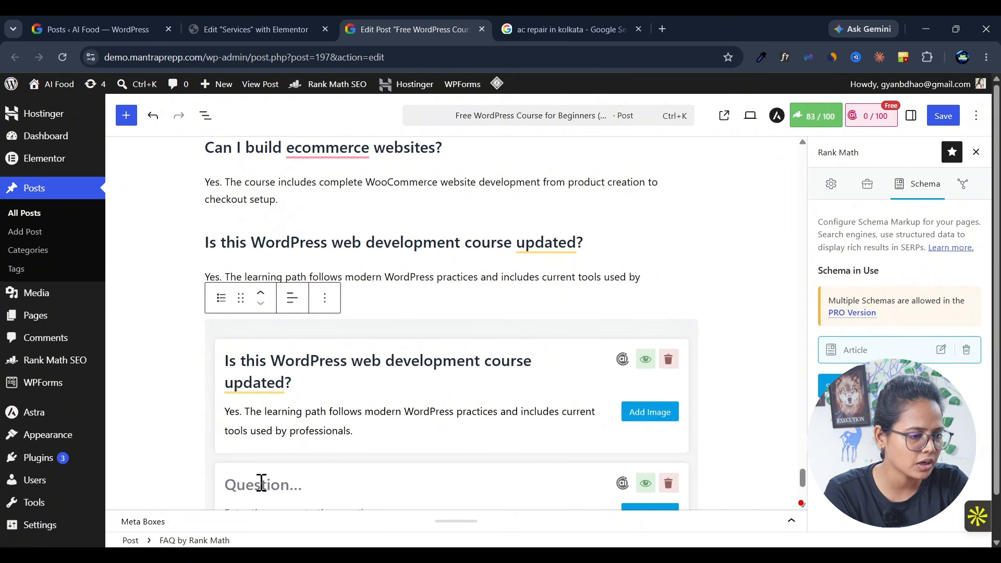
{"action": "scroll", "coordinate": [468, 445], "scroll_direction": "down", "scroll_amount": 1}
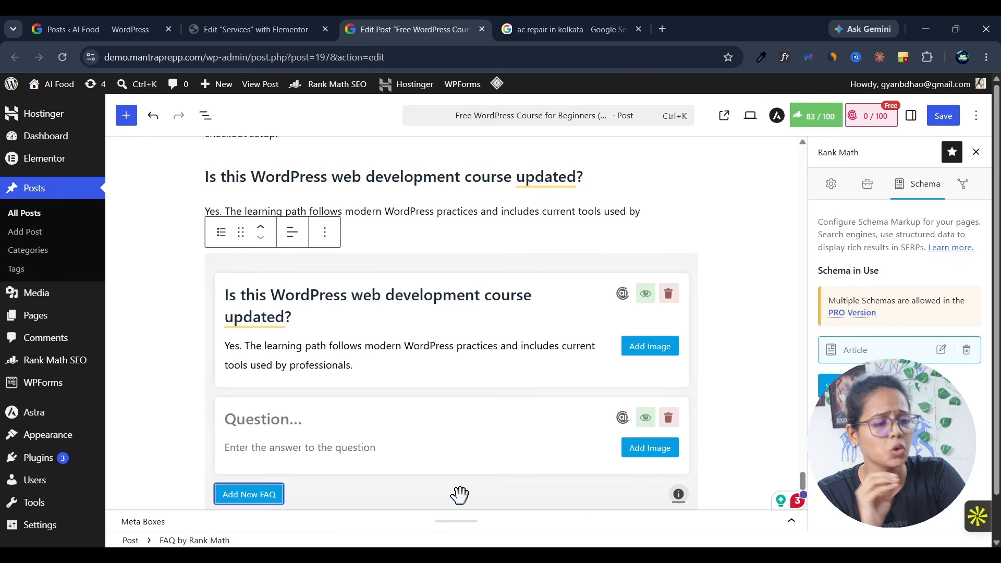
{"action": "left_click", "coordinate": [949, 119]}
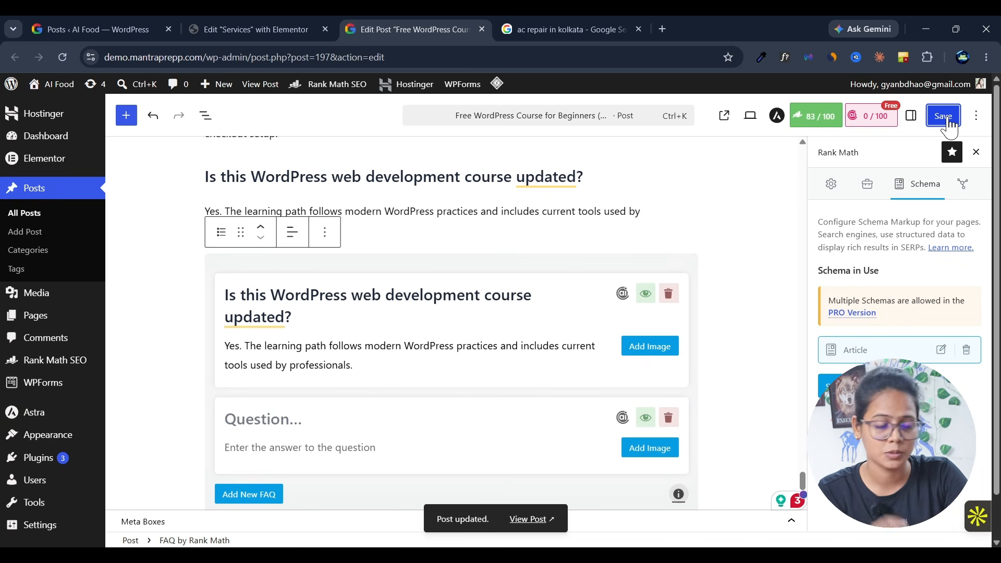
Switch to the Brew Adda store's WordPress dashboard and open the Brew Adda Premium Coffee Beans product for editing.
{"action": "mouse_move", "coordinate": [82, 425]}
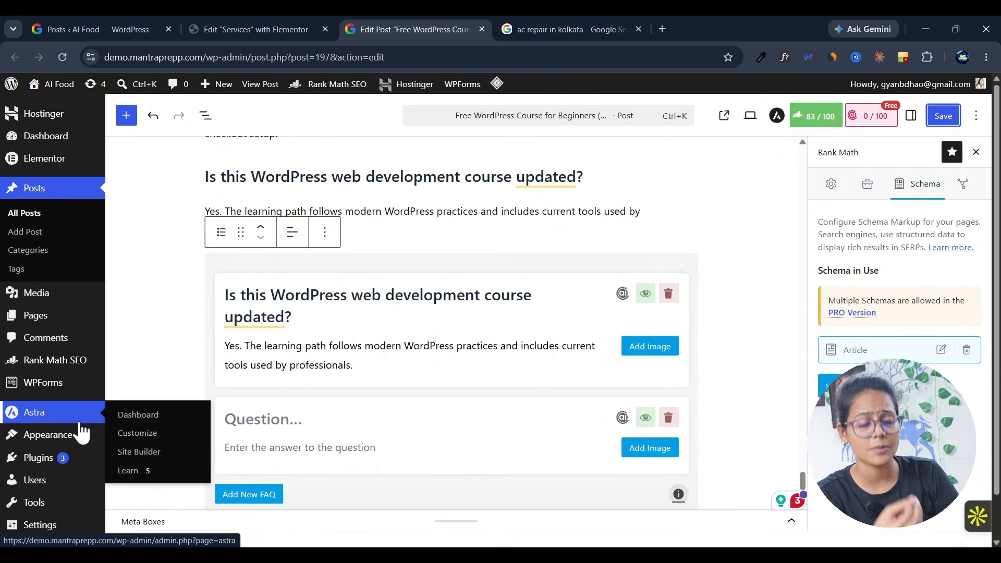
{"action": "left_click", "coordinate": [662, 29]}
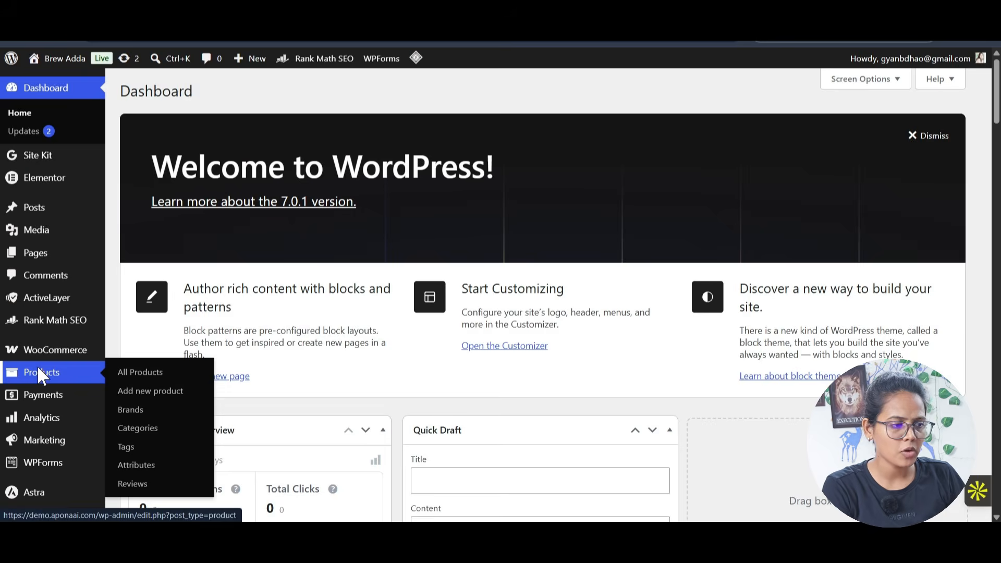
{"action": "left_click", "coordinate": [40, 373]}
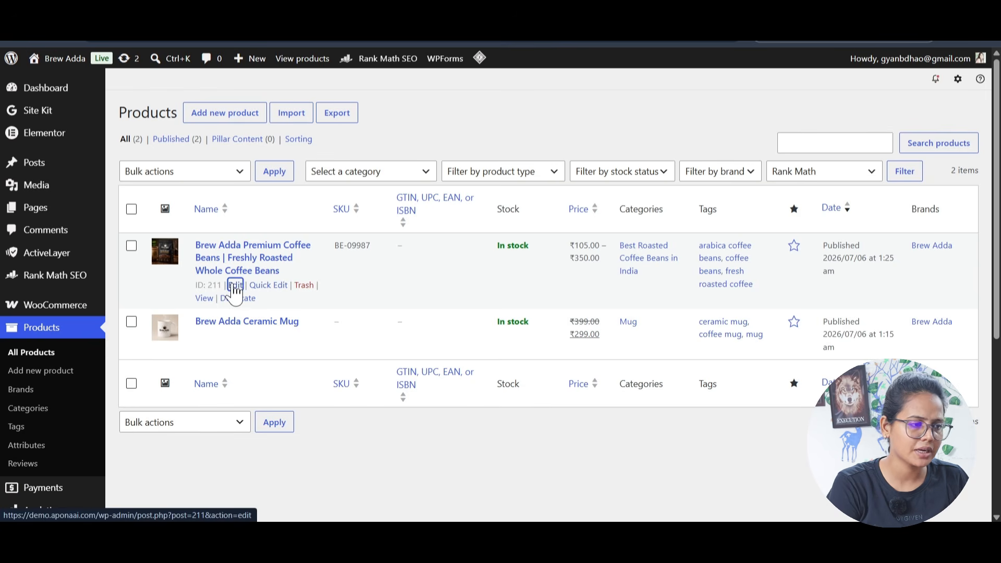
{"action": "left_click", "coordinate": [235, 286]}
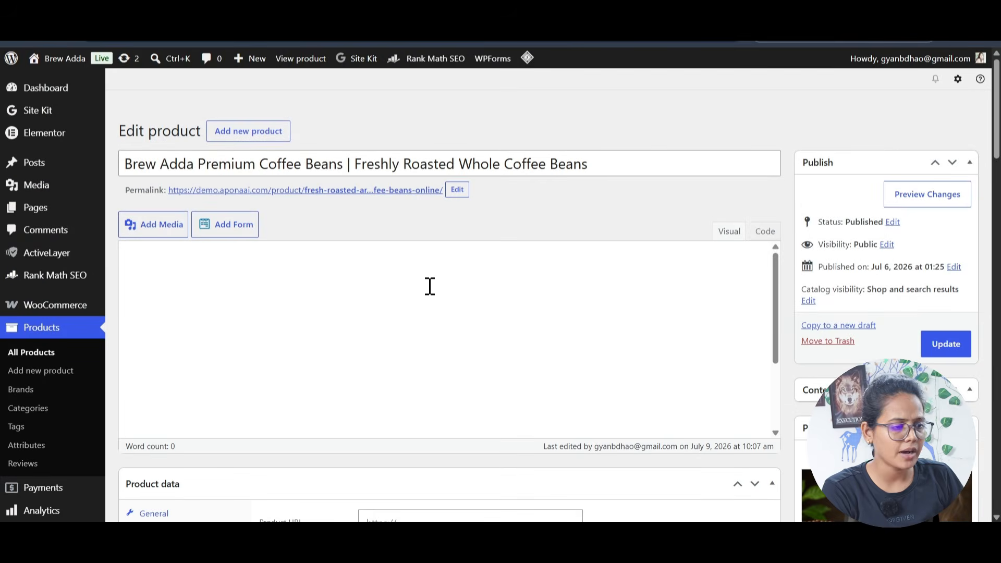
Find the Rank Math SEO section on the coffee beans product and show its schema in use.
{"action": "scroll", "coordinate": [826, 223], "scroll_direction": "down", "scroll_amount": 15}
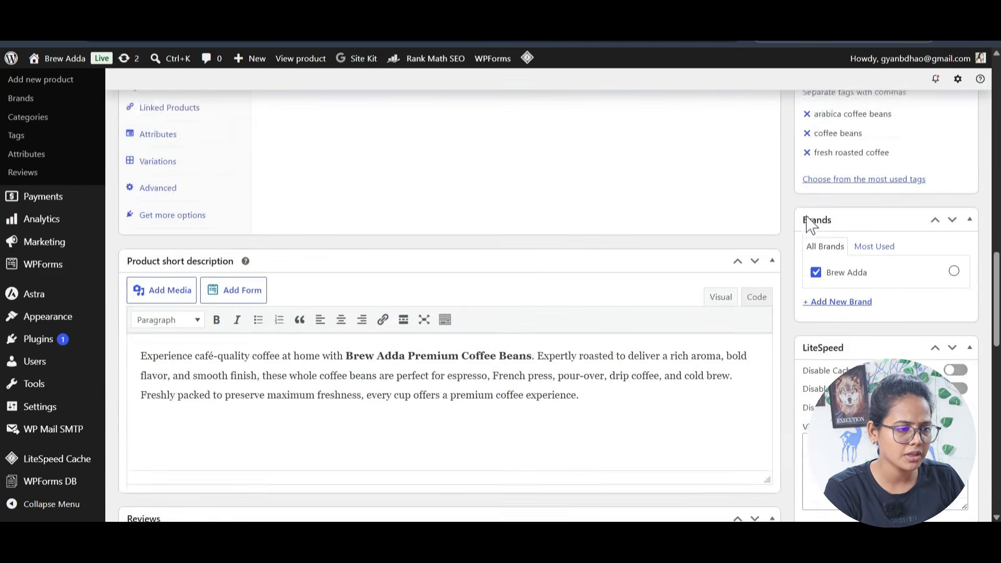
{"action": "scroll", "coordinate": [810, 223], "scroll_direction": "down", "scroll_amount": 10}
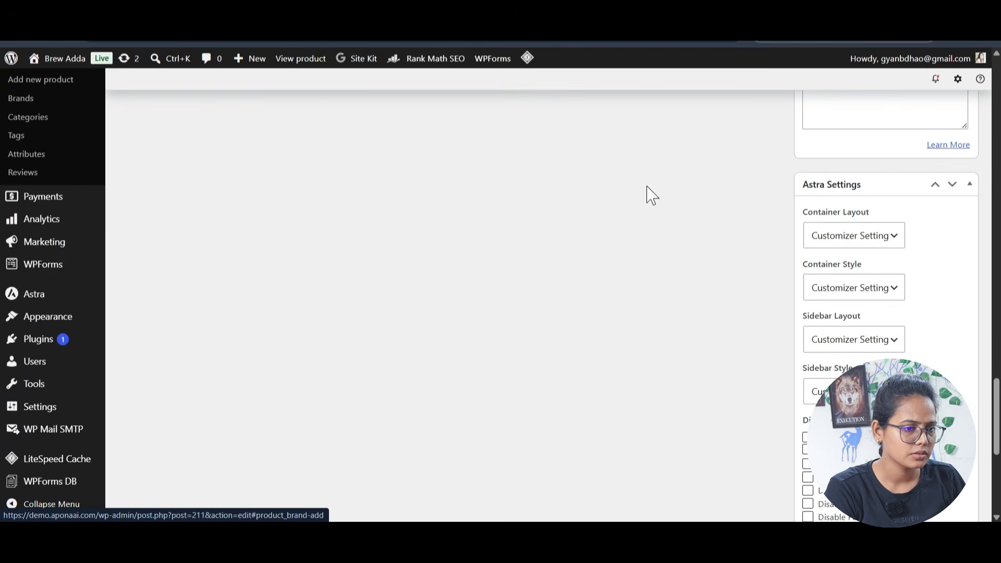
{"action": "scroll", "coordinate": [722, 358], "scroll_direction": "up", "scroll_amount": 5}
{"action": "scroll", "coordinate": [313, 307], "scroll_direction": "up", "scroll_amount": 6}
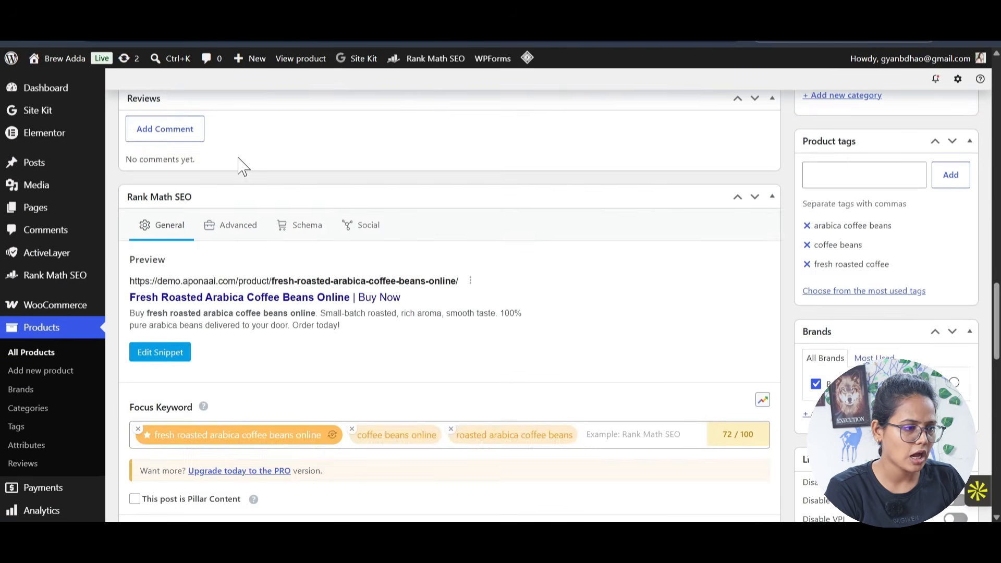
{"action": "left_click", "coordinate": [301, 230]}
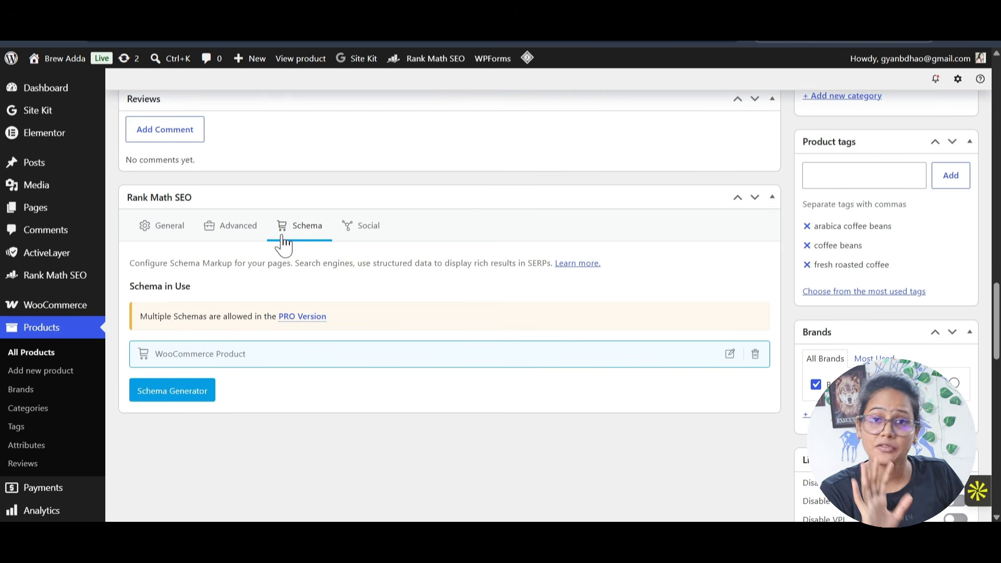
Inspect the WooCommerce Product schema in the Schema Builder, close it without saving, and return to the product's schema settings.
{"action": "left_click", "coordinate": [731, 354]}
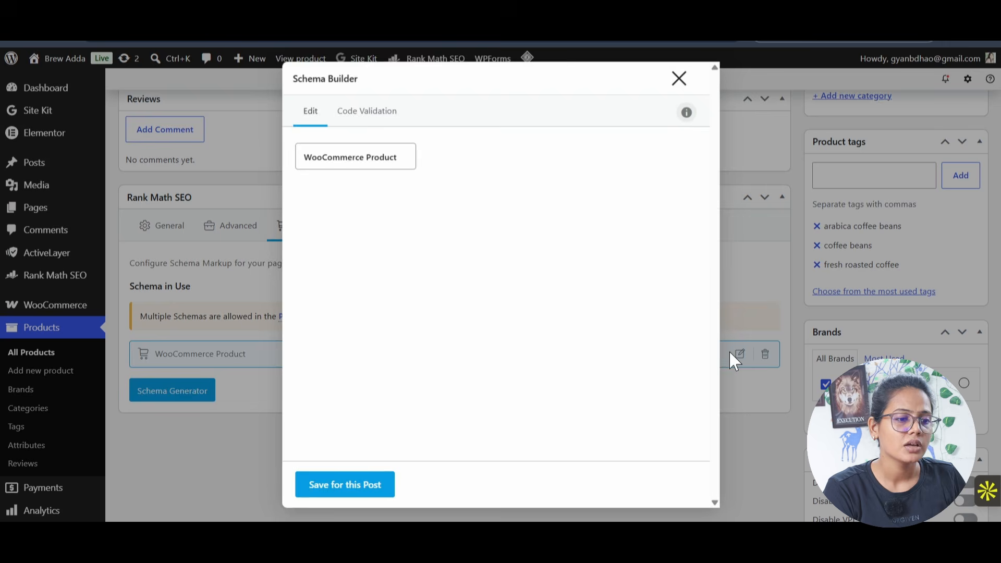
{"action": "double_click", "coordinate": [367, 155]}
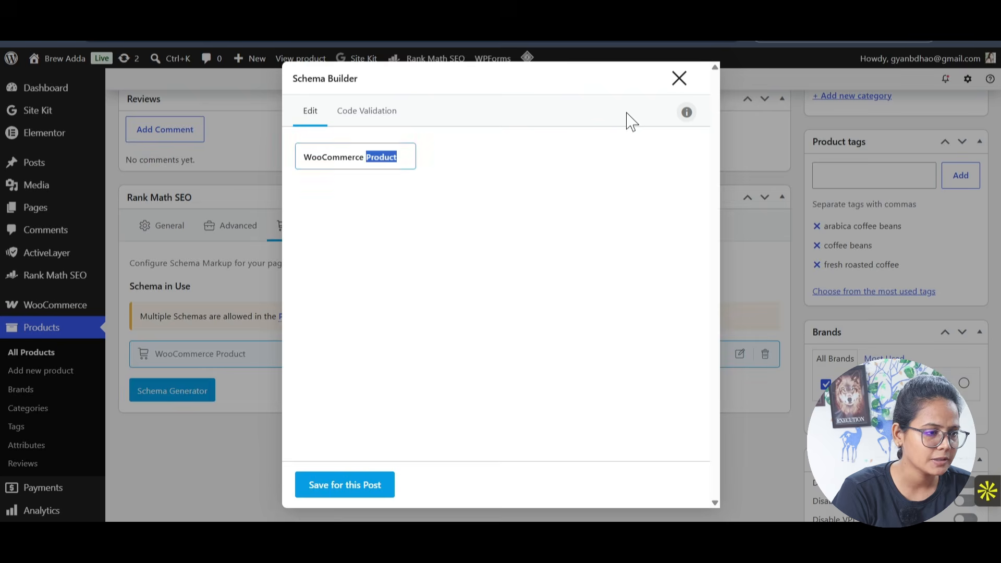
{"action": "key", "text": "Escape"}
{"action": "left_click", "coordinate": [306, 226]}
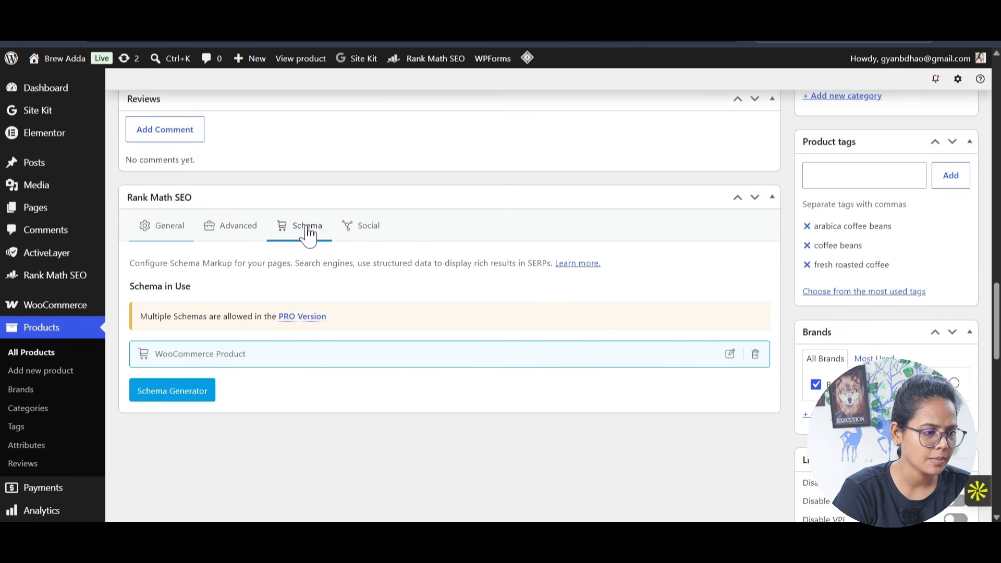
Delete the WooCommerce Product schema in use on the coffee beans product.
{"action": "left_click", "coordinate": [755, 356]}
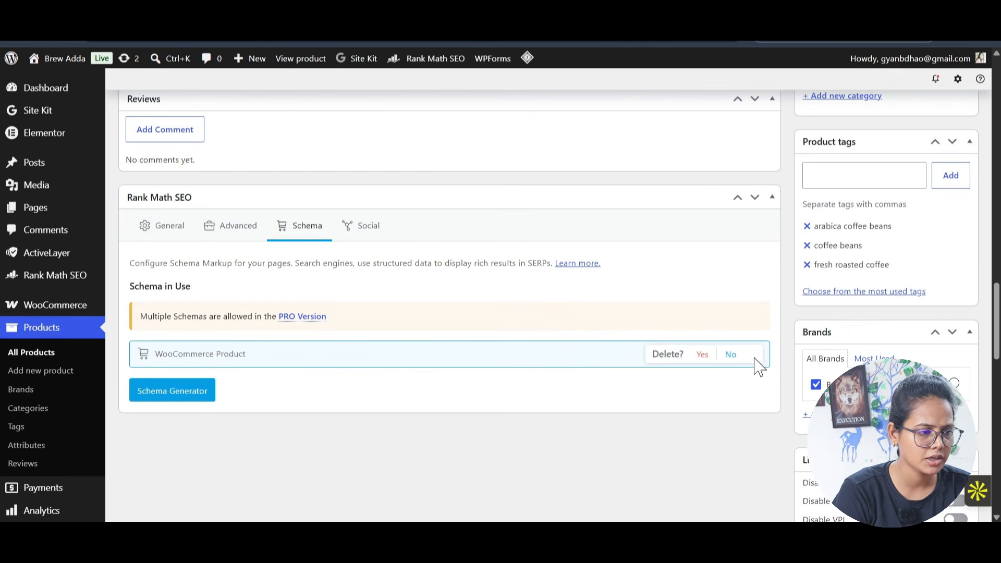
{"action": "left_click", "coordinate": [698, 365]}
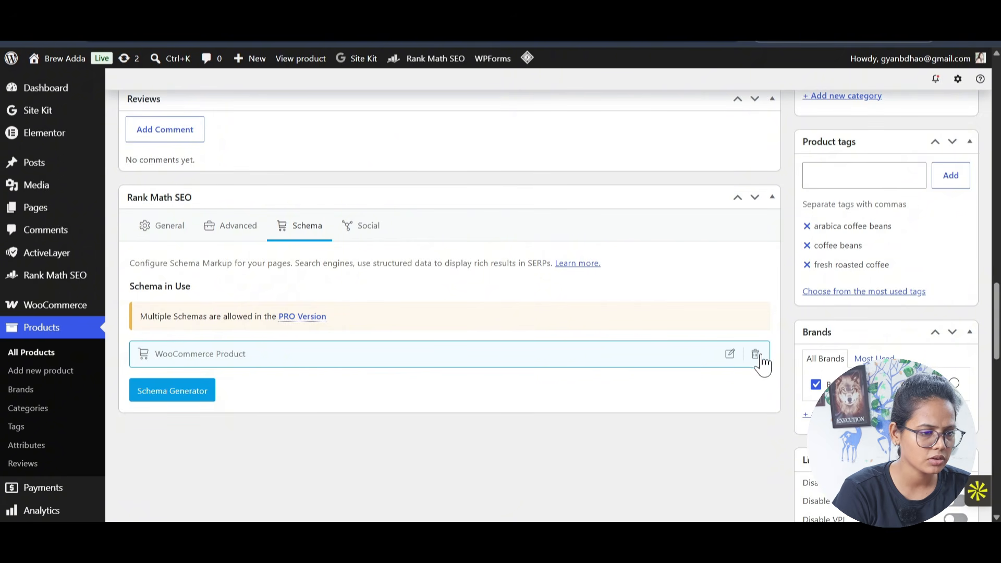
{"action": "left_click", "coordinate": [730, 354]}
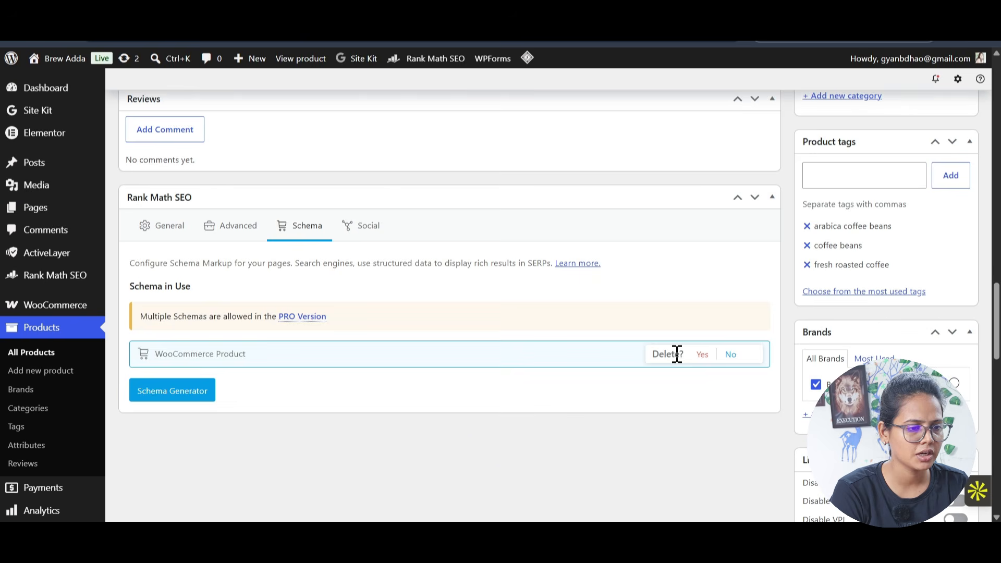
{"action": "left_click", "coordinate": [704, 358]}
Start a new Product schema from the Schema Generator templates, keeping the review location on Custom (use shortcode).
{"action": "left_click", "coordinate": [185, 300]}
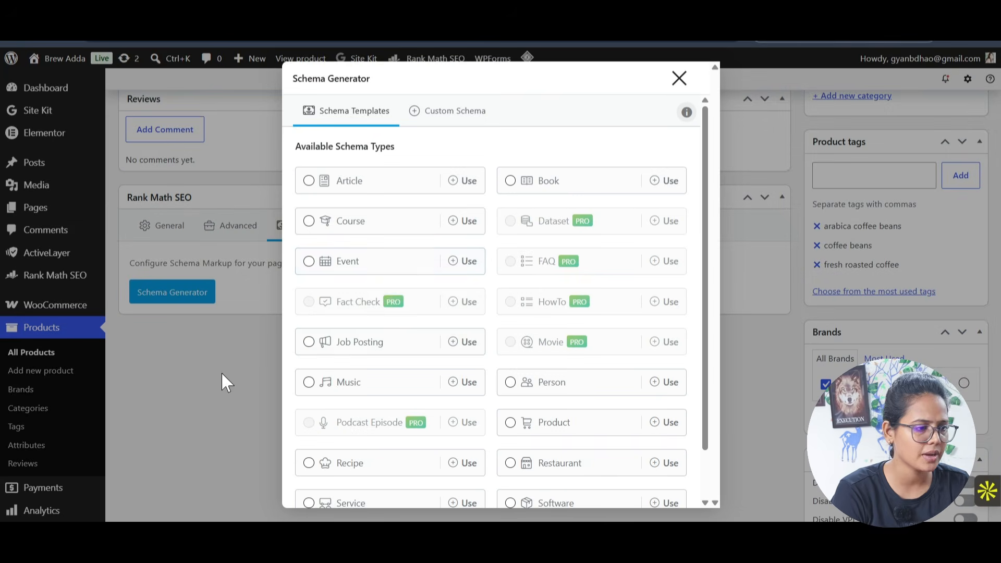
{"action": "left_click", "coordinate": [559, 433]}
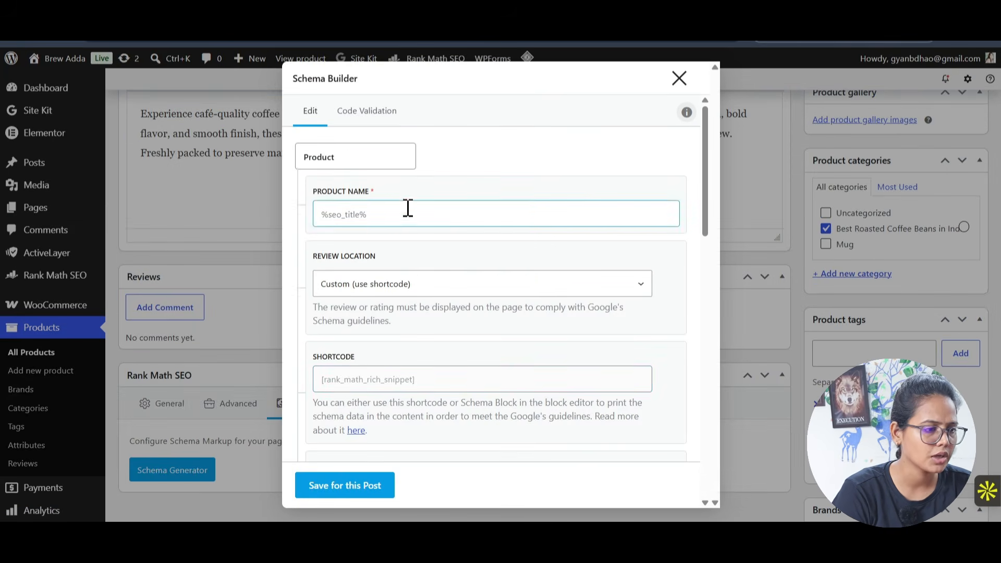
{"action": "left_click", "coordinate": [408, 208]}
{"action": "left_click", "coordinate": [440, 289]}
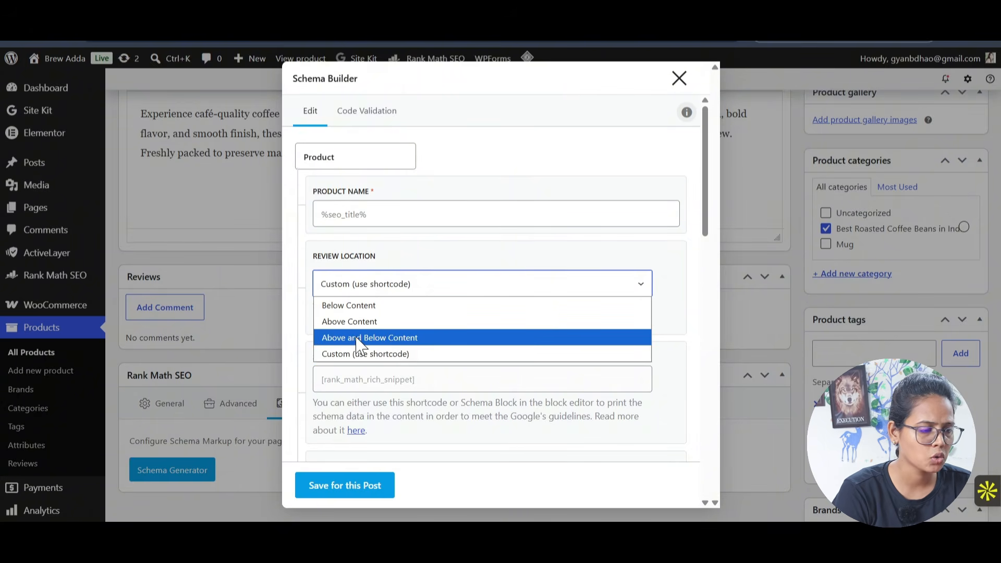
{"action": "left_click", "coordinate": [405, 355]}
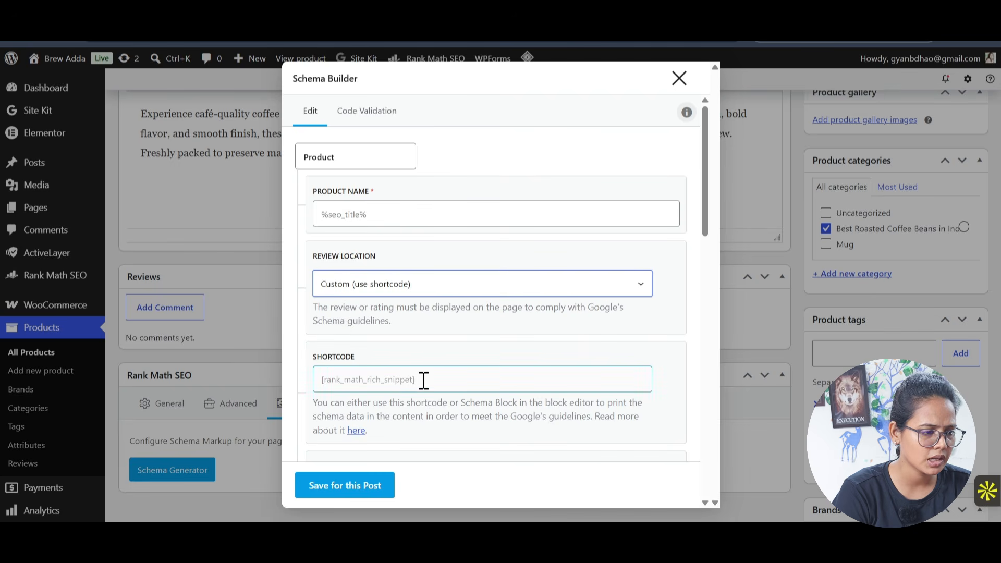
Examine the Product schema's shortcode, description, SKU, brand, offer and review rating fields.
{"action": "left_click", "coordinate": [371, 377]}
{"action": "scroll", "coordinate": [556, 366], "scroll_direction": "down", "scroll_amount": 5}
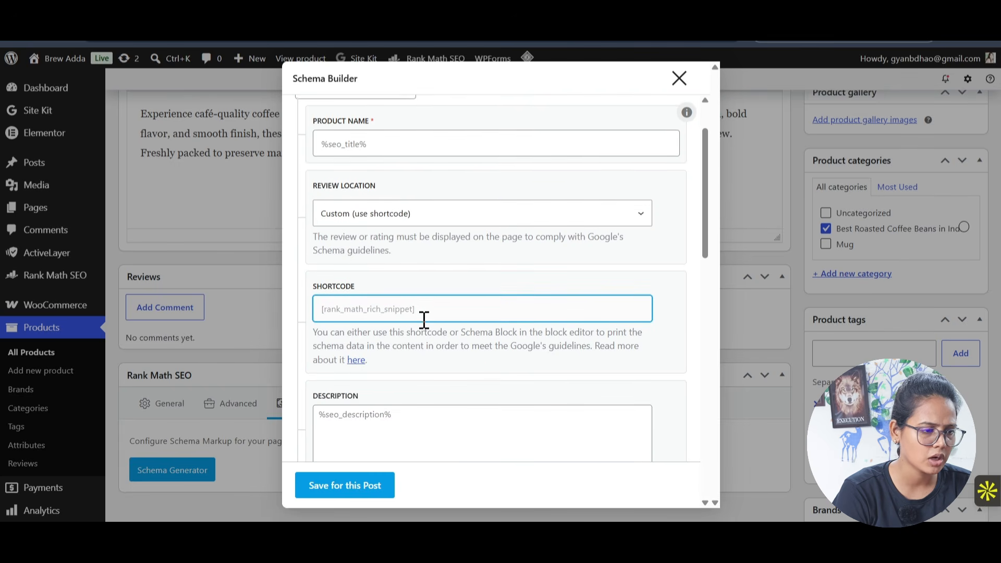
{"action": "scroll", "coordinate": [438, 318], "scroll_direction": "down", "scroll_amount": 4}
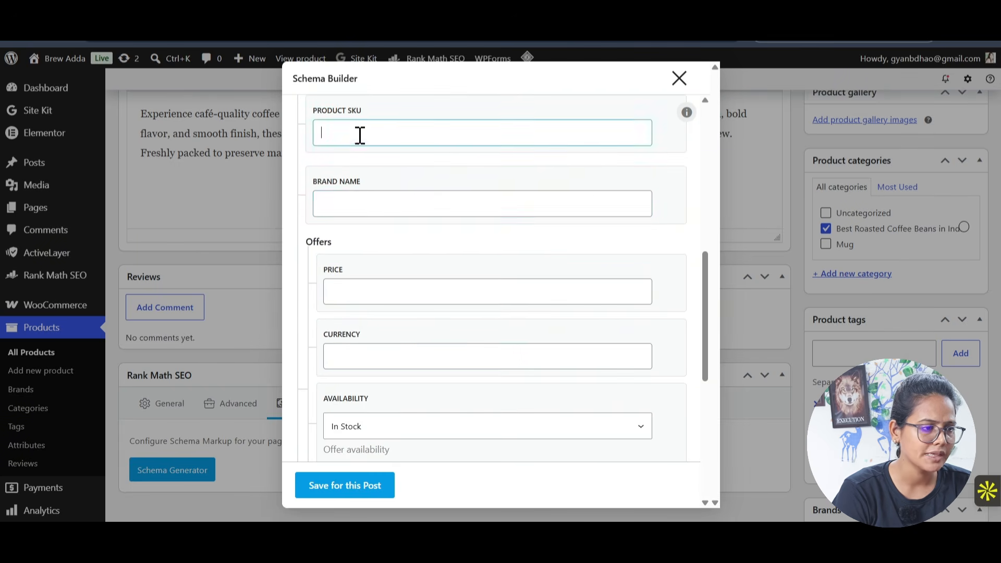
{"action": "left_click", "coordinate": [360, 134]}
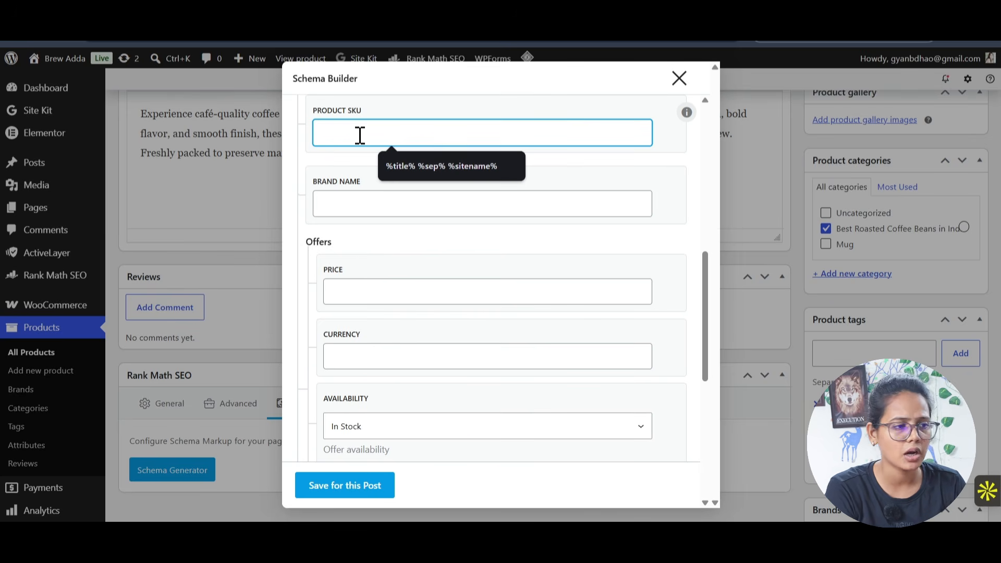
{"action": "left_click", "coordinate": [369, 204]}
{"action": "scroll", "coordinate": [386, 261], "scroll_direction": "down", "scroll_amount": 3}
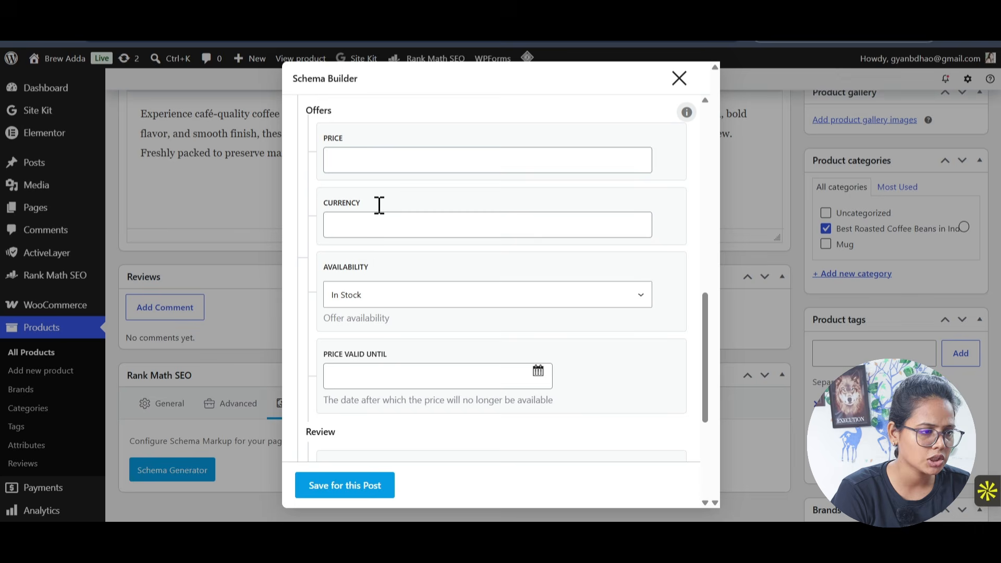
{"action": "left_click", "coordinate": [368, 160]}
{"action": "scroll", "coordinate": [381, 271], "scroll_direction": "down", "scroll_amount": 3}
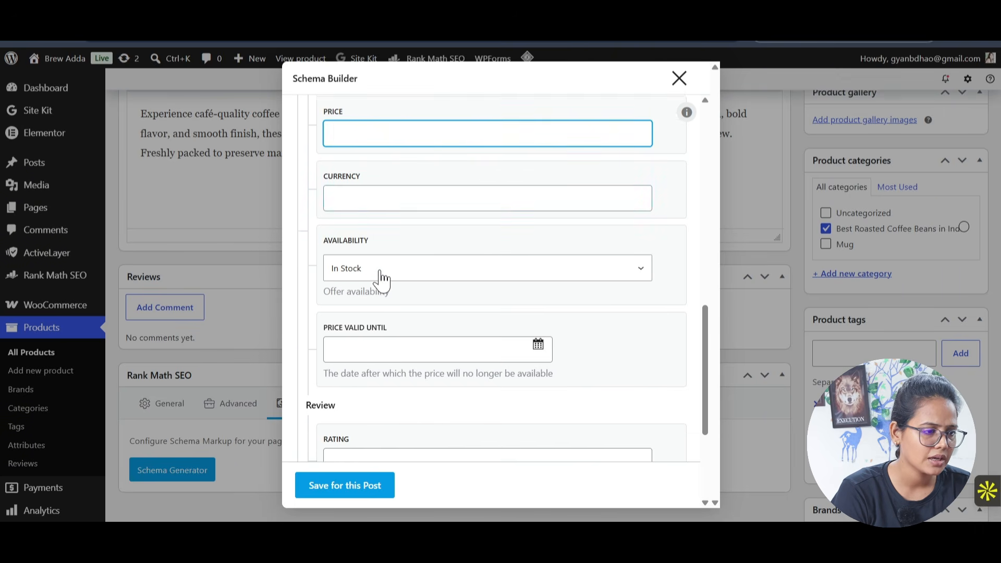
{"action": "left_click", "coordinate": [380, 247]}
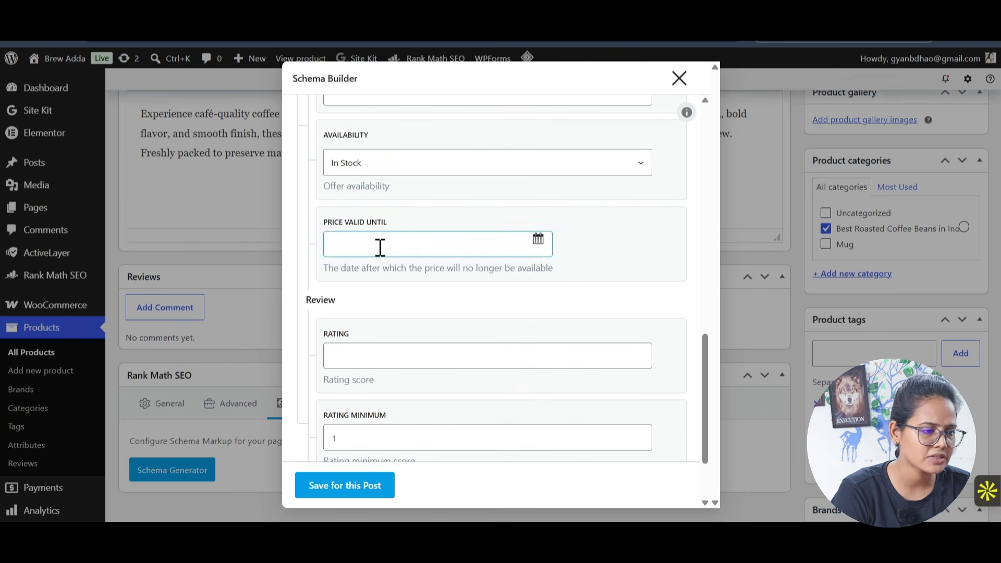
{"action": "scroll", "coordinate": [407, 302], "scroll_direction": "down", "scroll_amount": 2}
{"action": "left_click", "coordinate": [369, 258]}
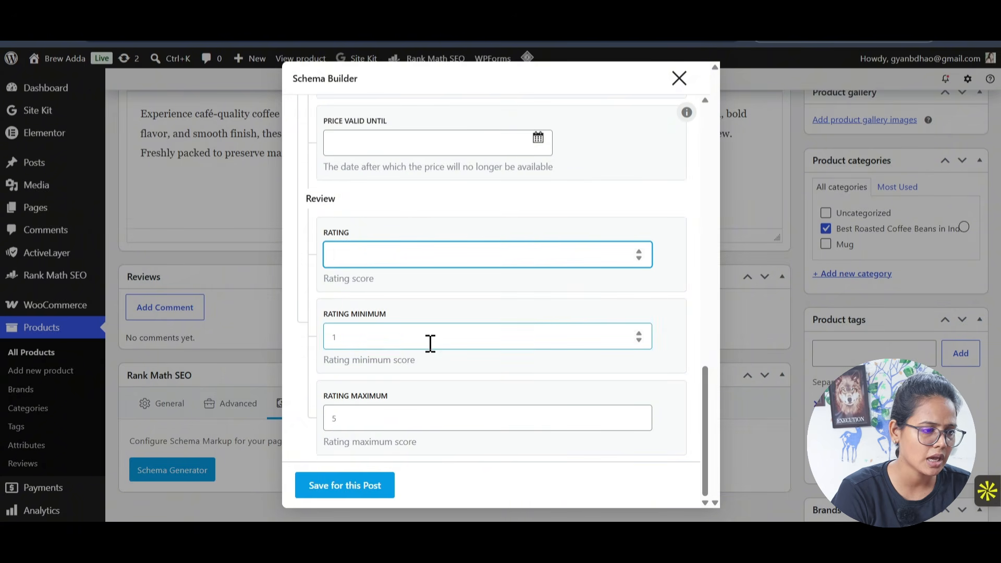
{"action": "left_click", "coordinate": [404, 344]}
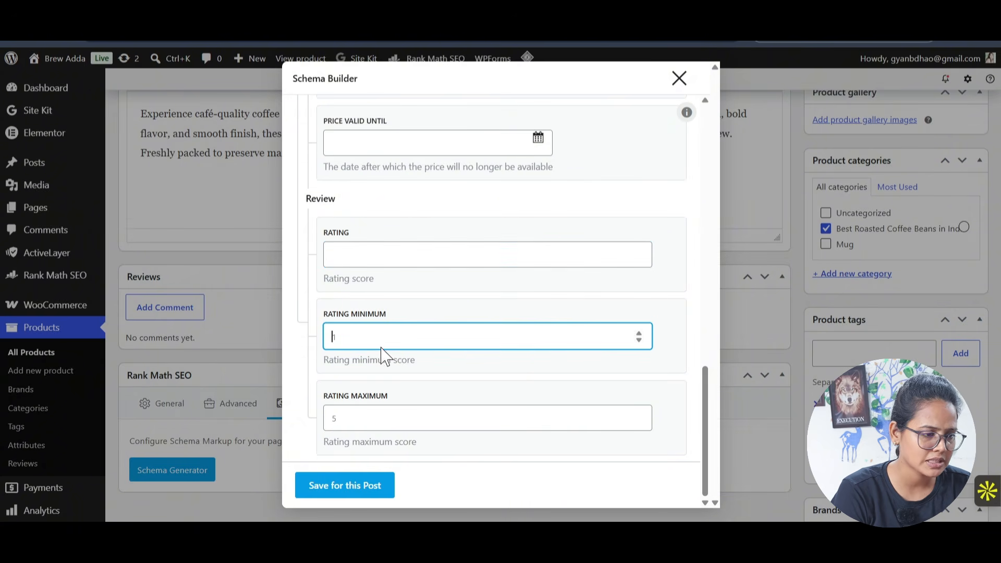
{"action": "left_click", "coordinate": [428, 261]}
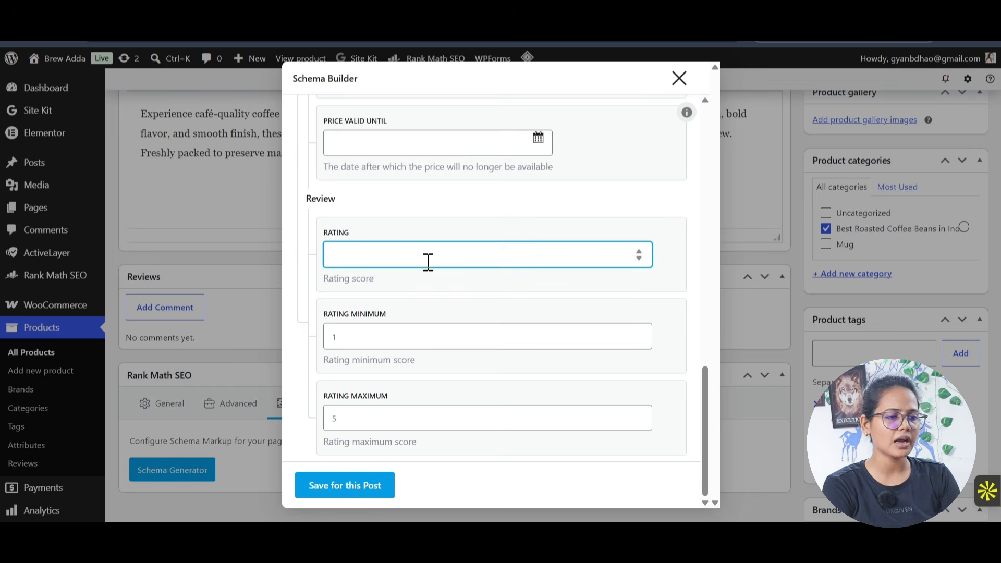
{"action": "scroll", "coordinate": [428, 261], "scroll_direction": "up", "scroll_amount": 5}
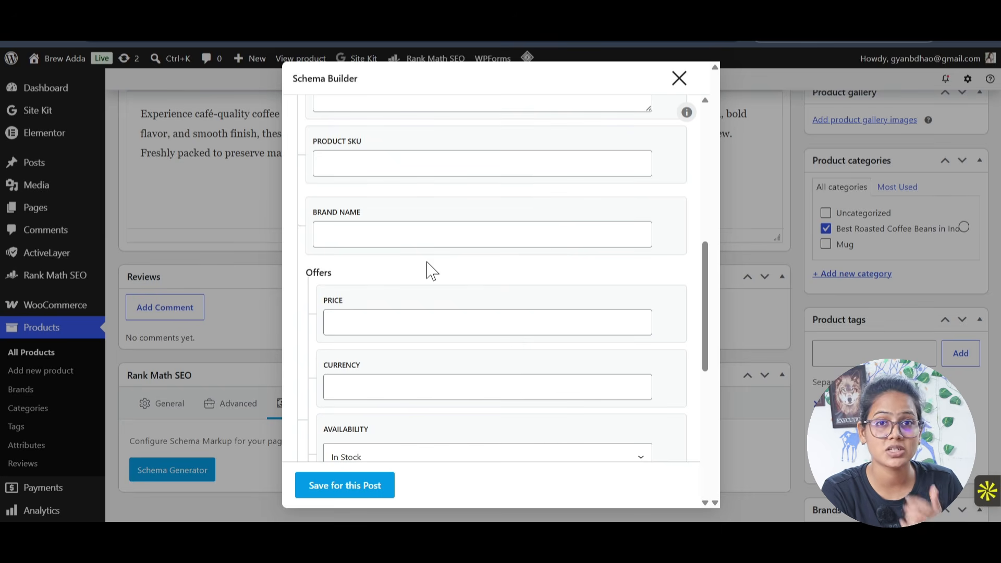
{"action": "scroll", "coordinate": [469, 318], "scroll_direction": "down", "scroll_amount": 5}
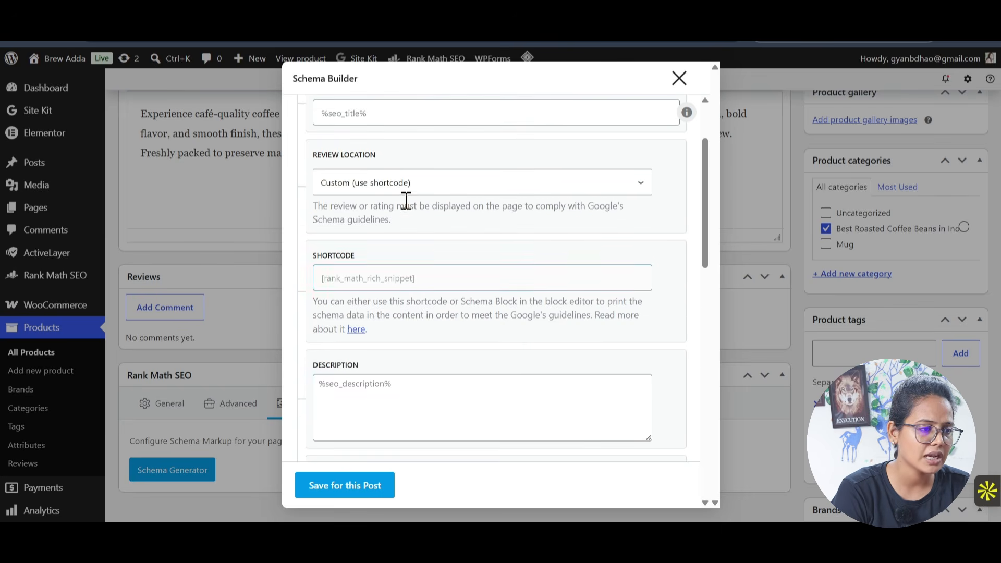
{"action": "scroll", "coordinate": [604, 201], "scroll_direction": "up", "scroll_amount": 3}
{"action": "scroll", "coordinate": [548, 209], "scroll_direction": "down", "scroll_amount": 10}
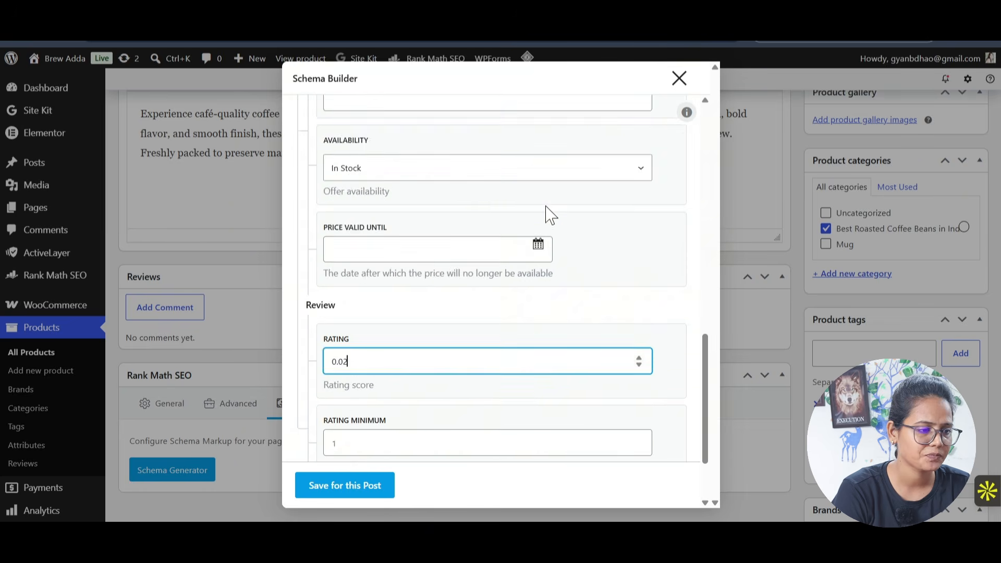
{"action": "scroll", "coordinate": [550, 214], "scroll_direction": "down", "scroll_amount": 2}
{"action": "scroll", "coordinate": [539, 223], "scroll_direction": "up", "scroll_amount": 10}
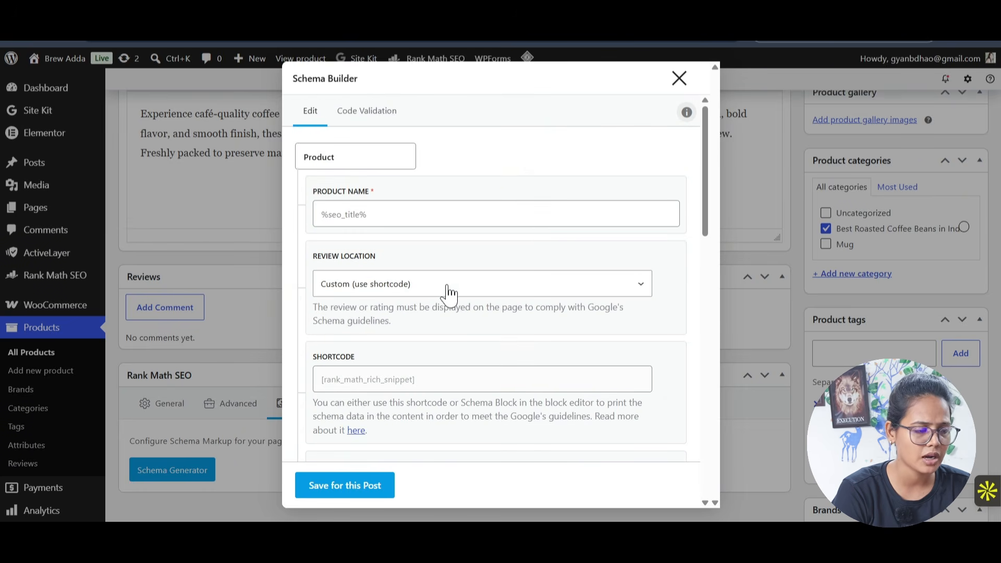
{"action": "scroll", "coordinate": [447, 290], "scroll_direction": "down", "scroll_amount": 8}
{"action": "scroll", "coordinate": [442, 281], "scroll_direction": "up", "scroll_amount": 6}
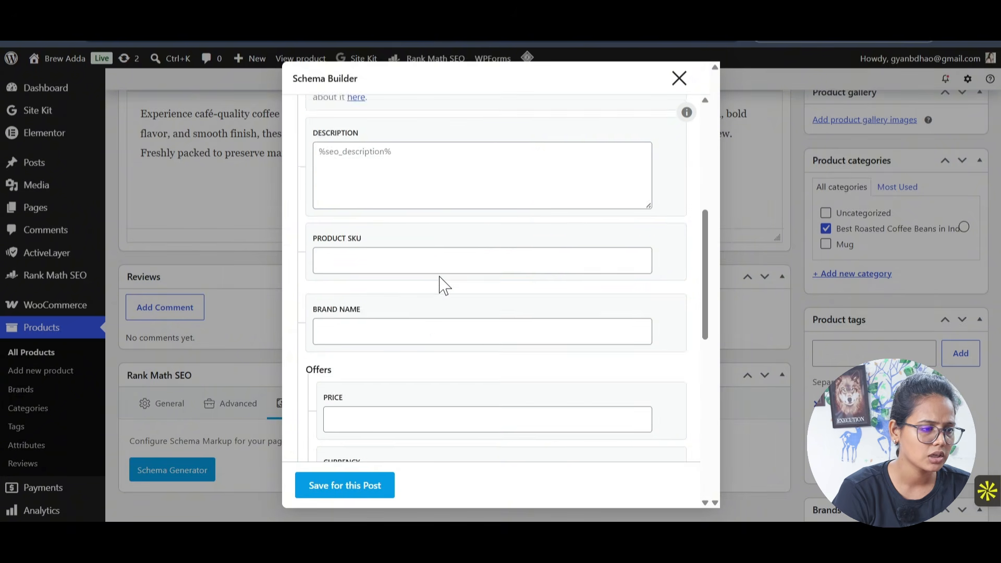
Set the schema's product SKU to RT-989032 and its brand name to DCA.
{"action": "scroll", "coordinate": [381, 374], "scroll_direction": "down", "scroll_amount": 3}
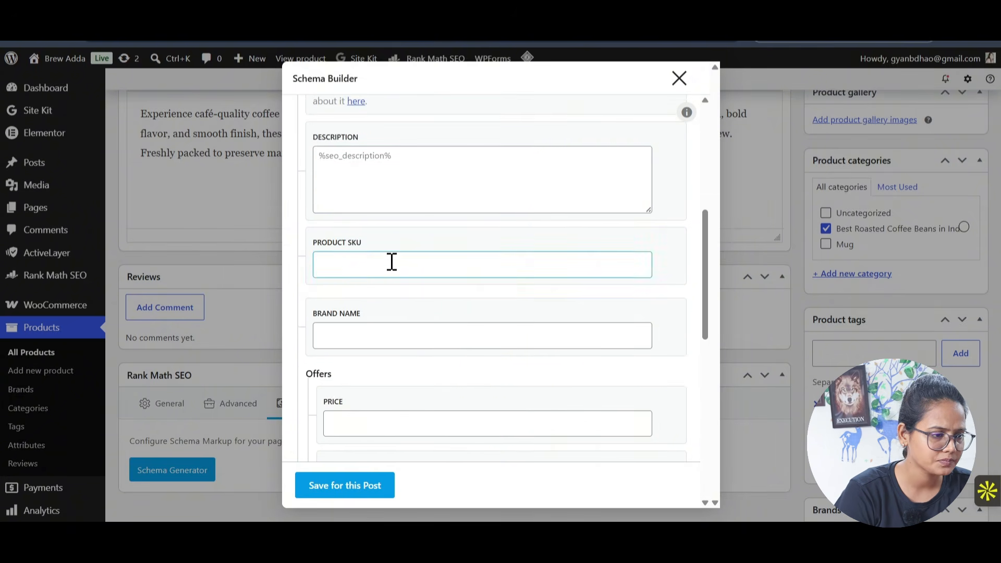
{"action": "left_click", "coordinate": [363, 270]}
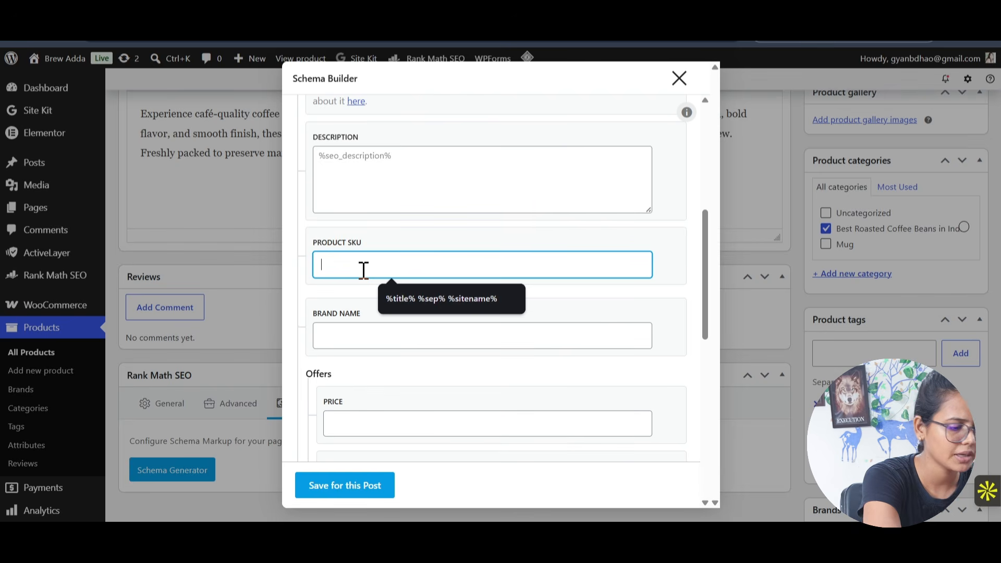
{"action": "type", "text": "RT-989032"}
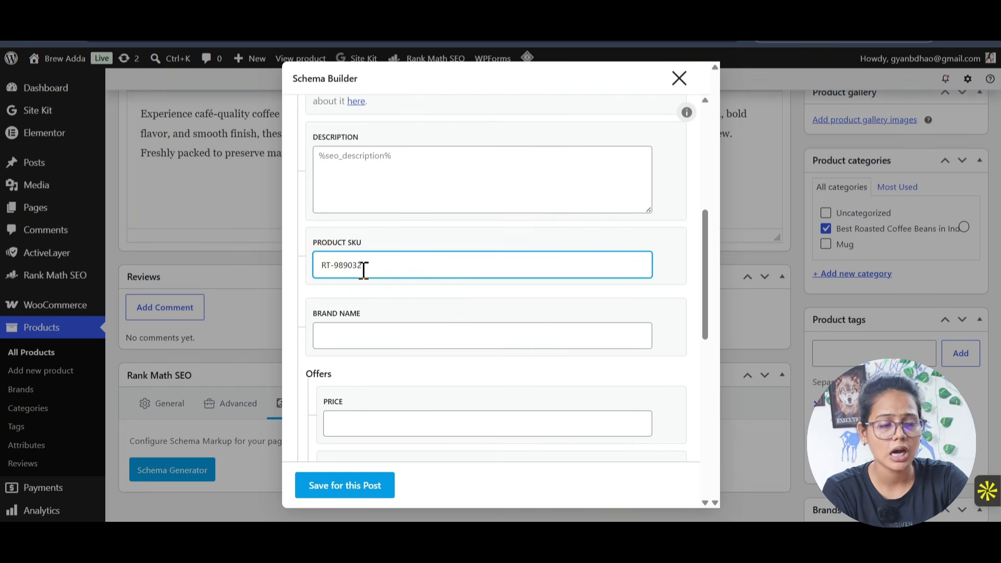
{"action": "left_click", "coordinate": [375, 342]}
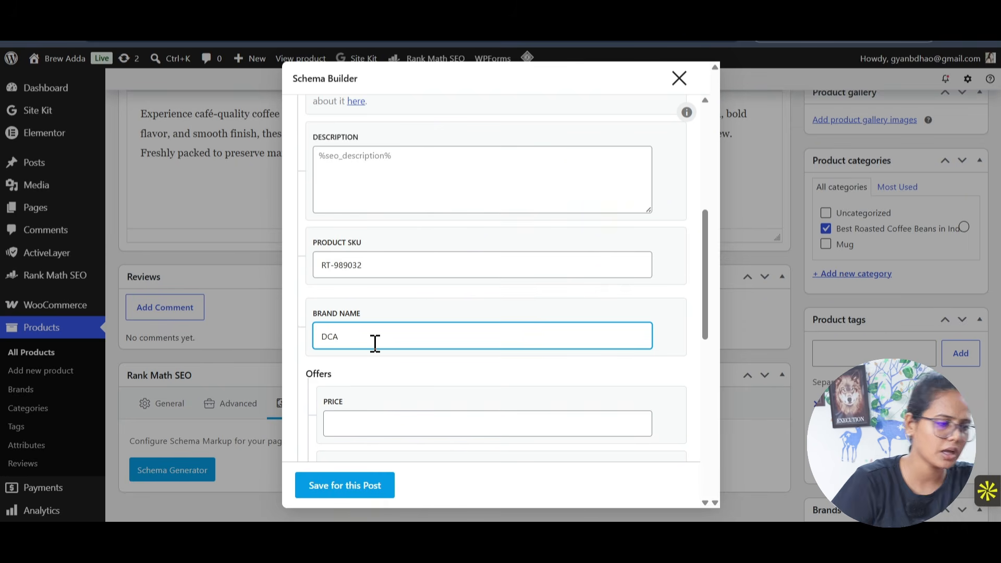
Set the offer's price to 499 and its currency to INR.
{"action": "left_click", "coordinate": [362, 430]}
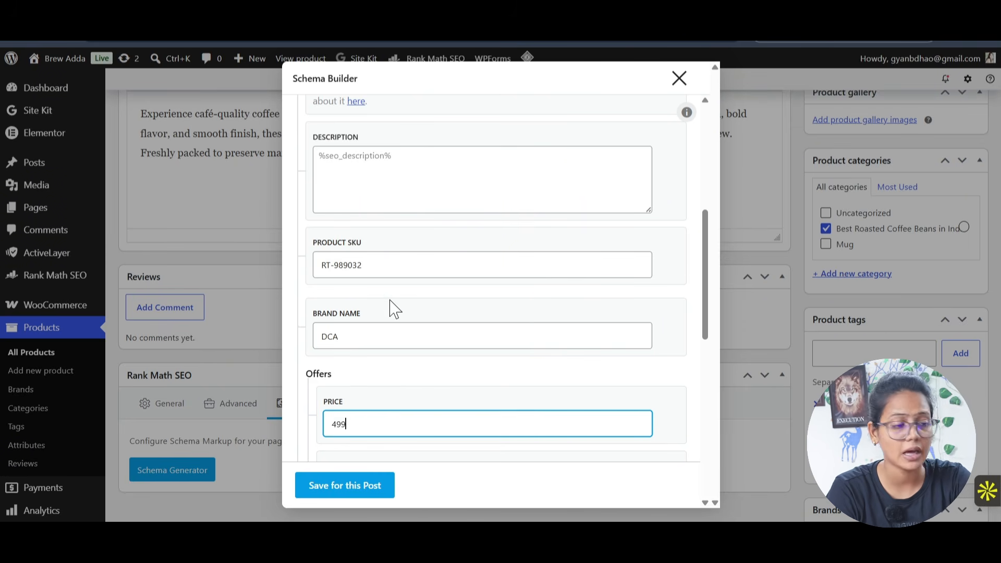
{"action": "scroll", "coordinate": [391, 305], "scroll_direction": "down", "scroll_amount": 2}
{"action": "left_click", "coordinate": [356, 363]}
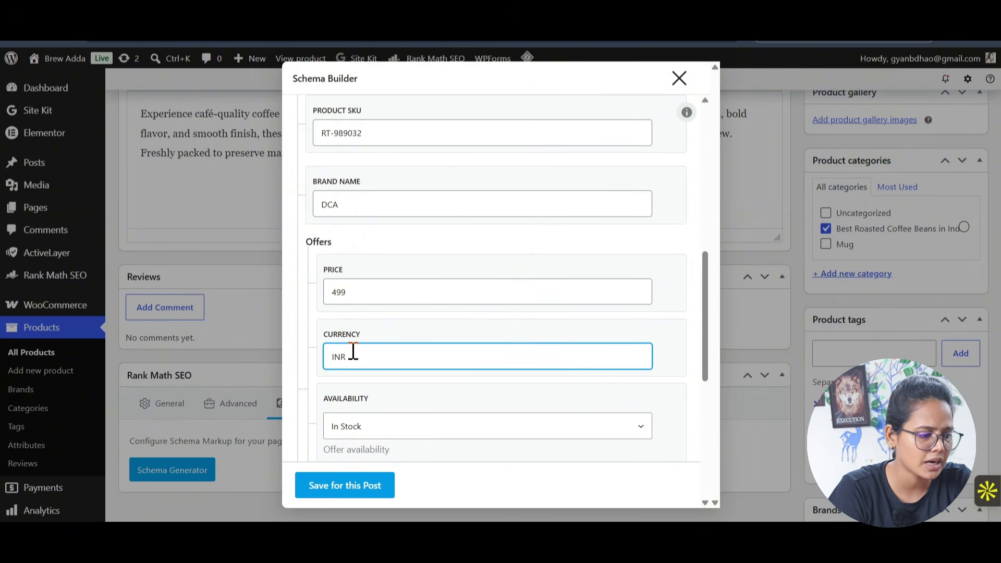
Set the review rating of the Product schema to 4.5.
{"action": "scroll", "coordinate": [374, 404], "scroll_direction": "down", "scroll_amount": 2}
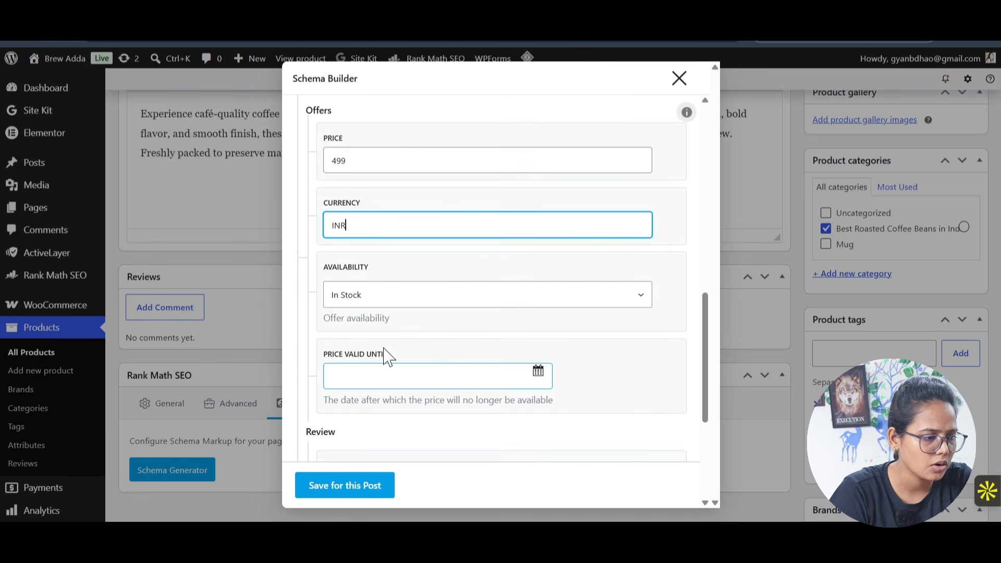
{"action": "scroll", "coordinate": [368, 381], "scroll_direction": "down", "scroll_amount": 1}
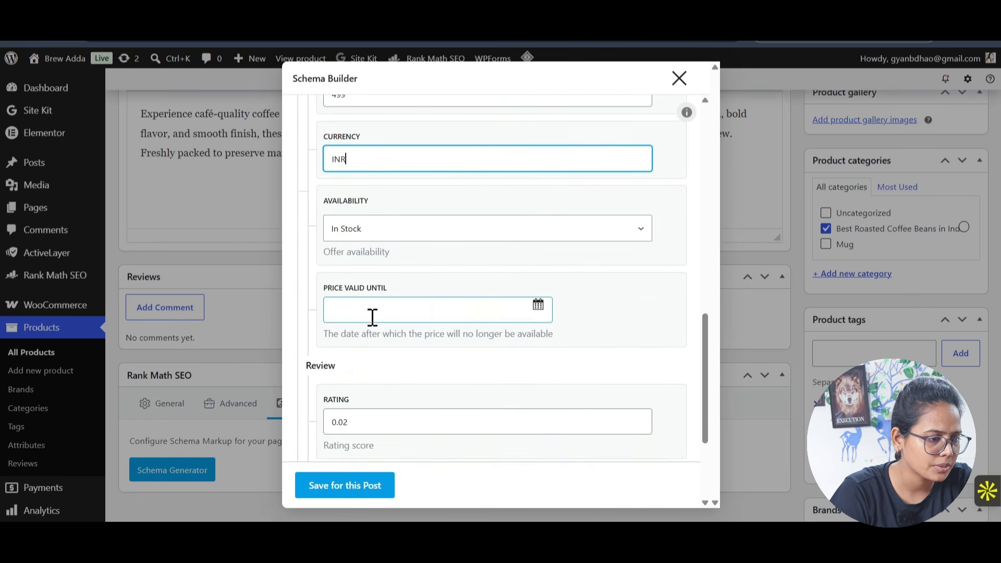
{"action": "scroll", "coordinate": [534, 315], "scroll_direction": "down", "scroll_amount": 3}
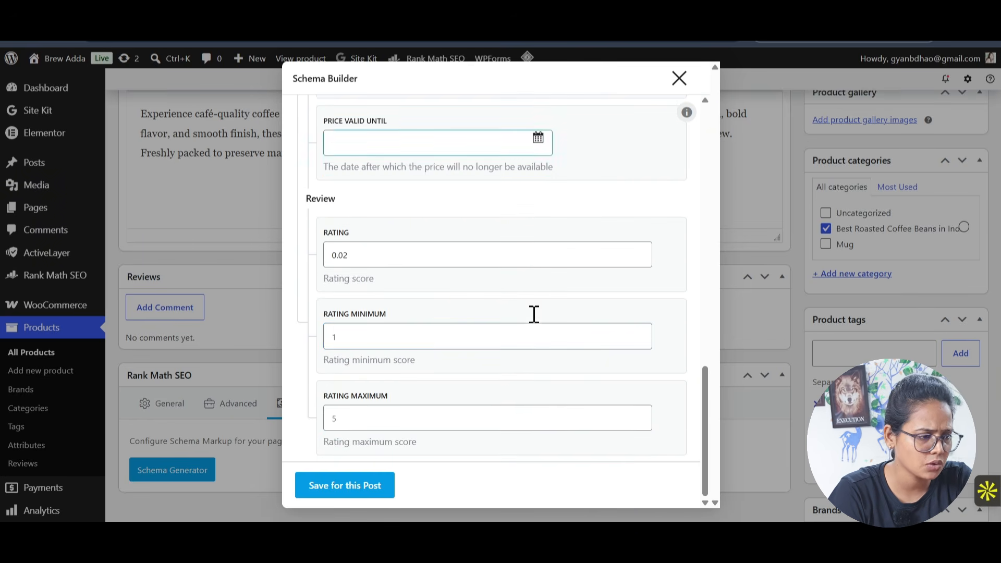
{"action": "left_click_drag", "start_coordinate": [360, 261], "coordinate": [265, 270]}
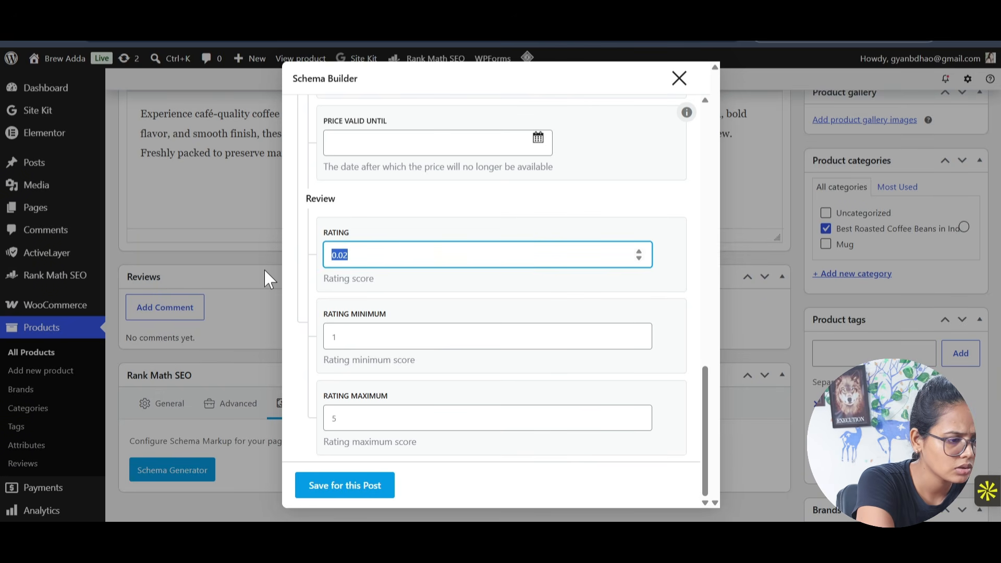
{"action": "type", "text": "4.5"}
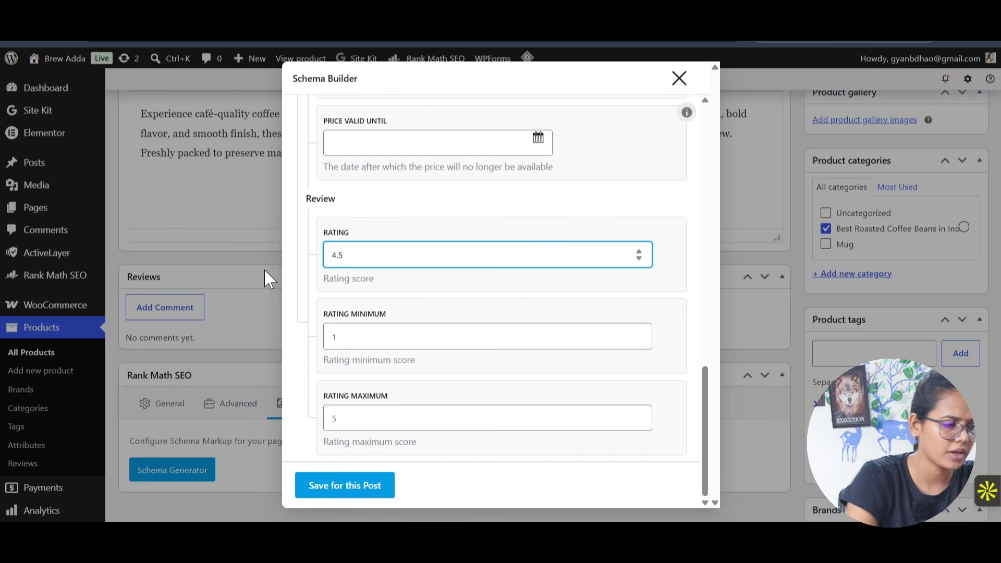
Check the filled-in Product schema once more and save it for this post.
{"action": "scroll", "coordinate": [447, 261], "scroll_direction": "up", "scroll_amount": 10}
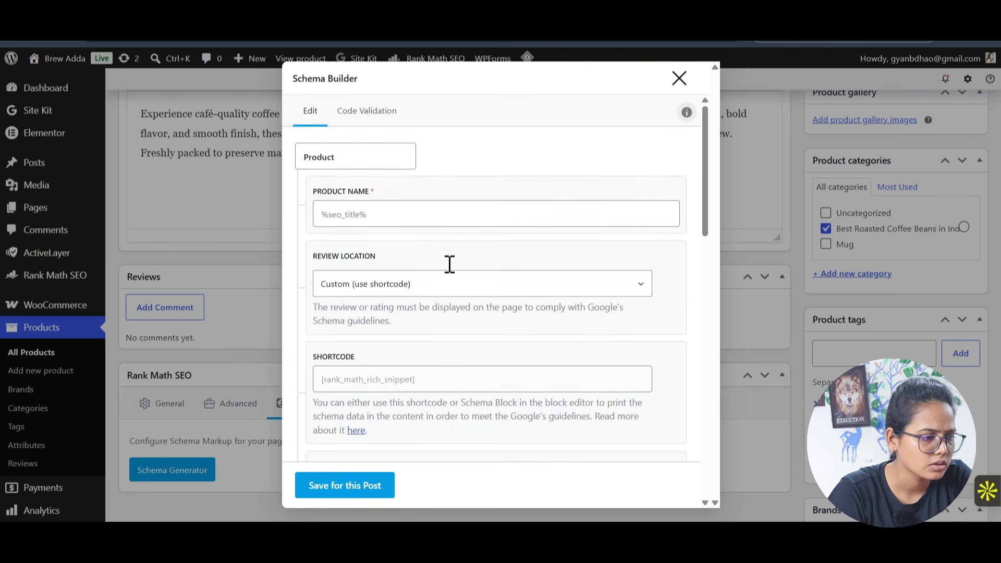
{"action": "scroll", "coordinate": [448, 264], "scroll_direction": "down", "scroll_amount": 5}
{"action": "scroll", "coordinate": [453, 245], "scroll_direction": "up", "scroll_amount": 5}
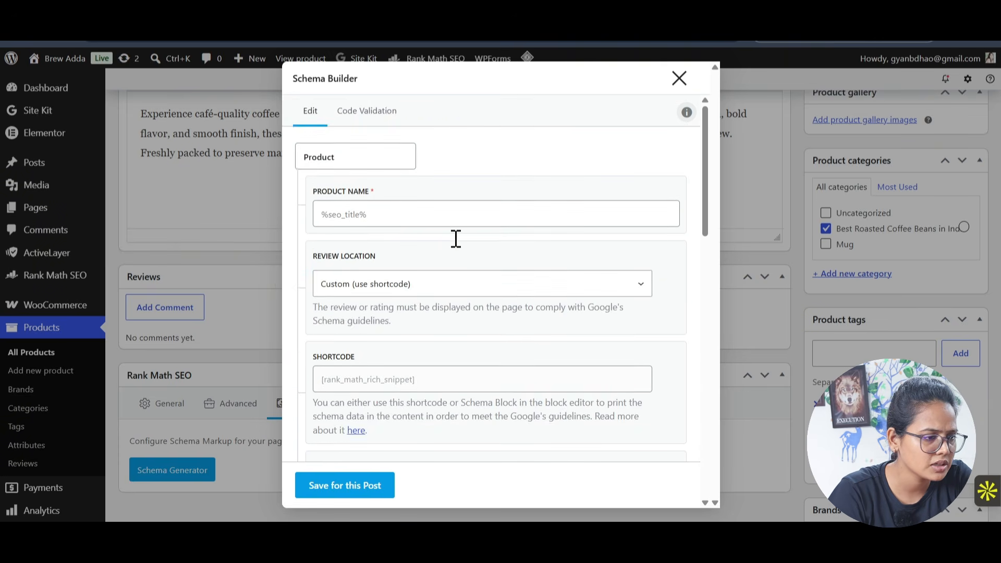
{"action": "left_click", "coordinate": [346, 489]}
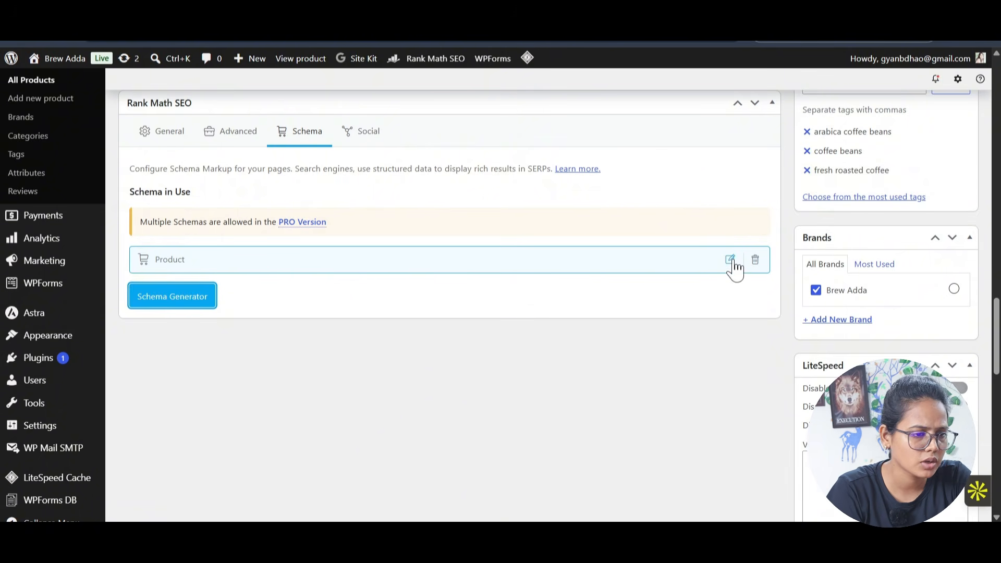
Search Google for Google Rich Results Test in a new browser tab and open the Search Console tool.
{"action": "scroll", "coordinate": [577, 197], "scroll_direction": "up", "scroll_amount": 20}
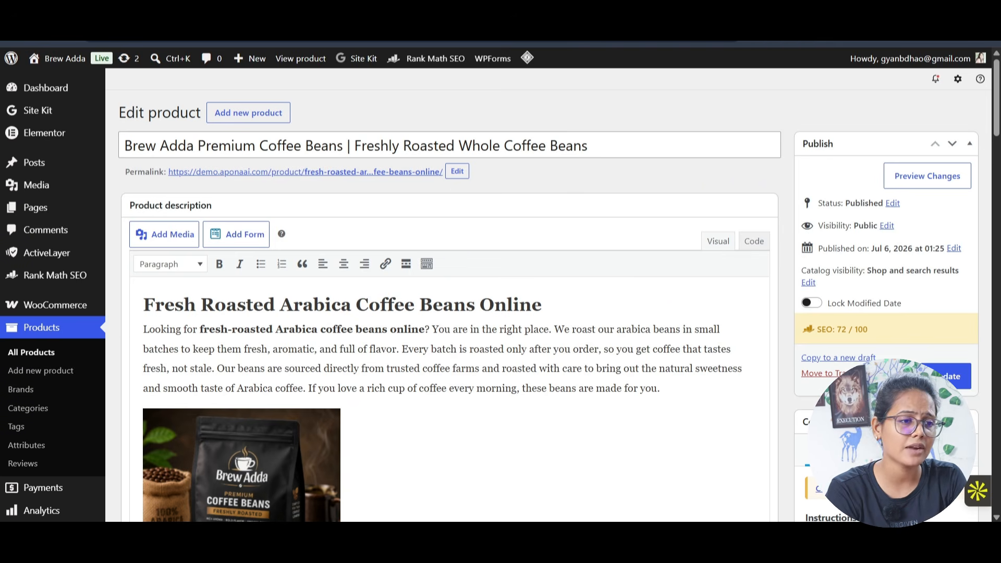
{"action": "key", "text": "ctrl+t"}
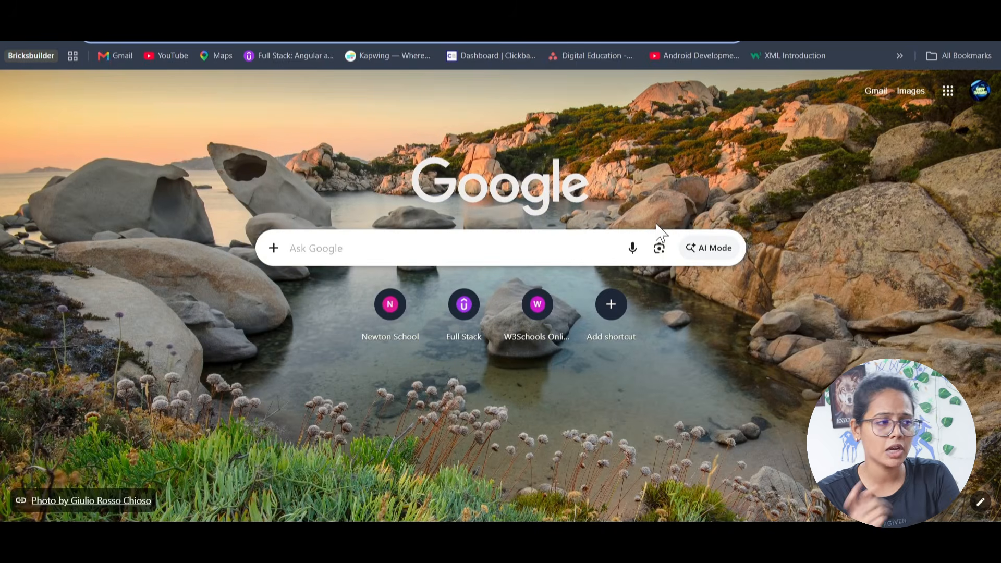
{"action": "type", "text": "Google Rich Results Test"}
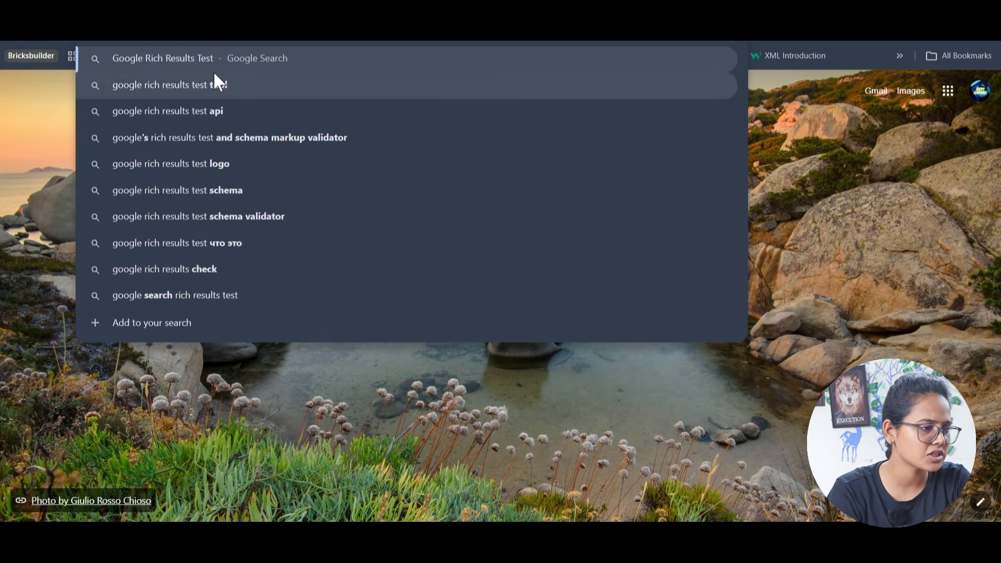
{"action": "key", "text": "Escape"}
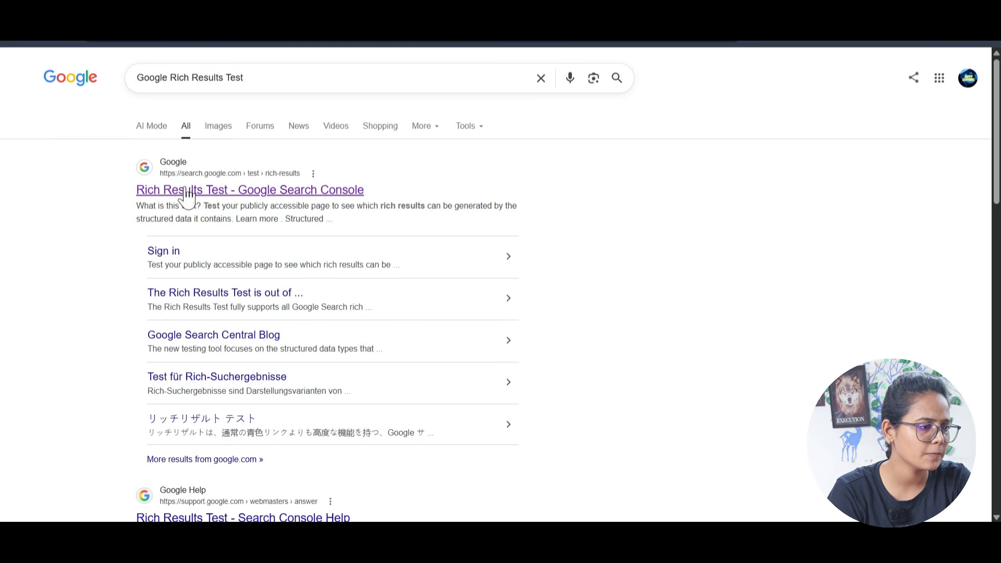
{"action": "left_click", "coordinate": [197, 191]}
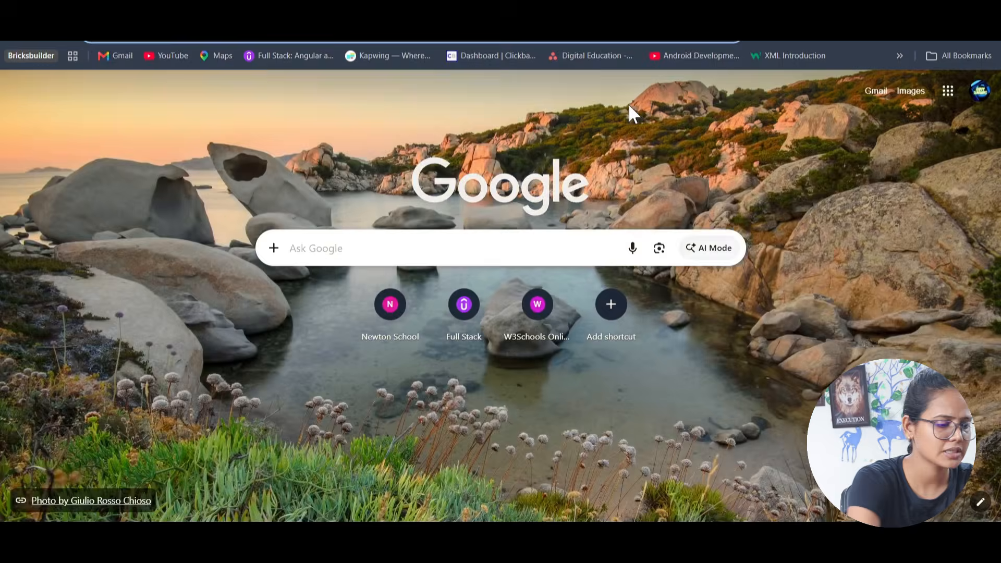
Search Google for schema markup validator in another tab and open the validator.schema.org tool.
{"action": "type", "text": "schema"}
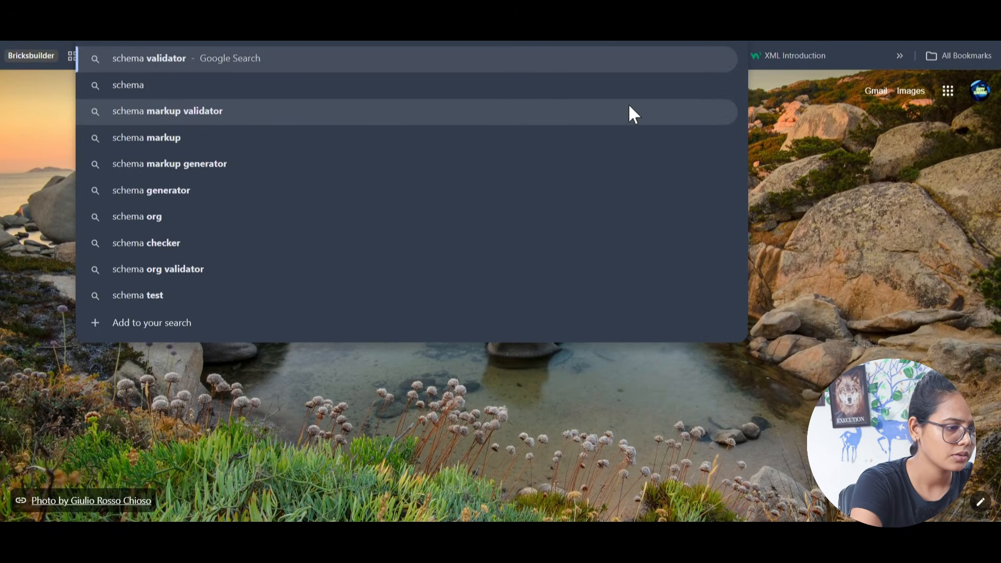
{"action": "left_click", "coordinate": [630, 111]}
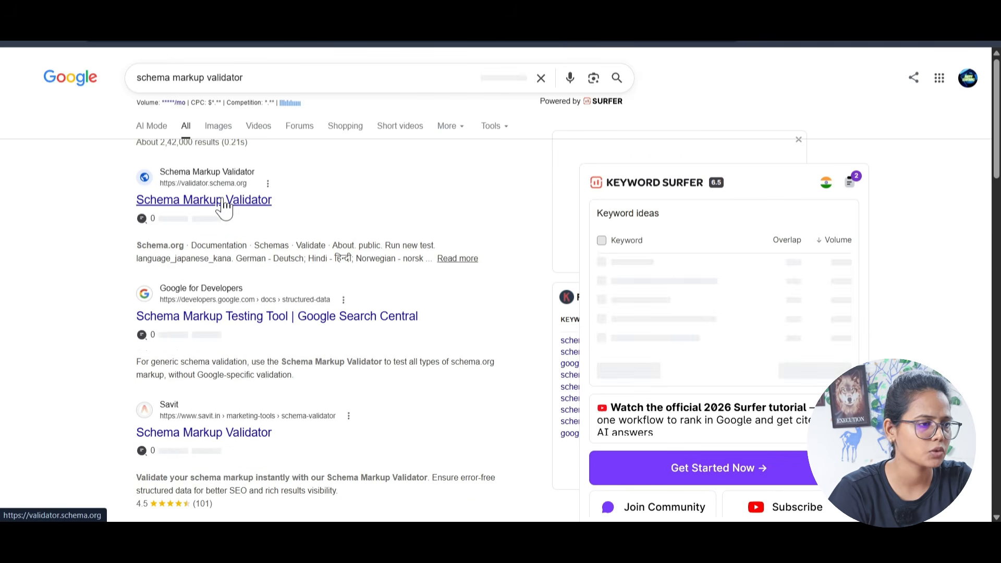
{"action": "left_click", "coordinate": [223, 202]}
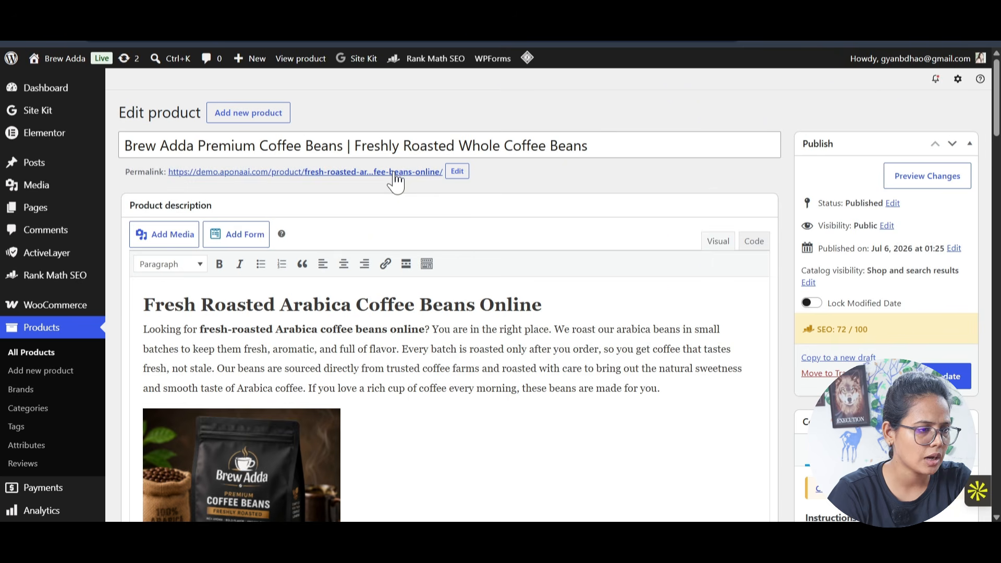
Open the coffee beans product's live page and test its URL in both the Rich Results Test and the Schema Markup Validator.
{"action": "left_click", "coordinate": [394, 173]}
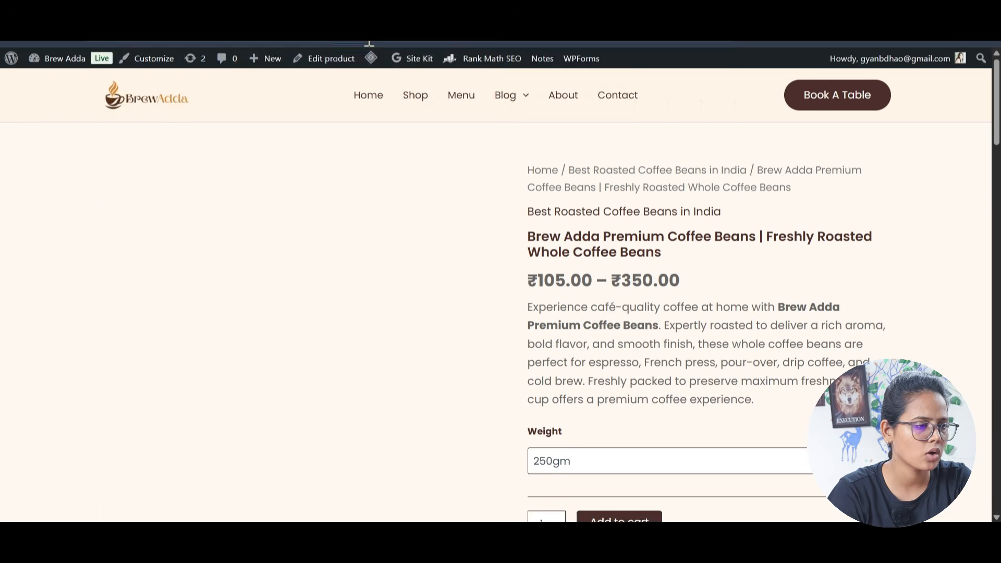
{"action": "left_click", "coordinate": [369, 41]}
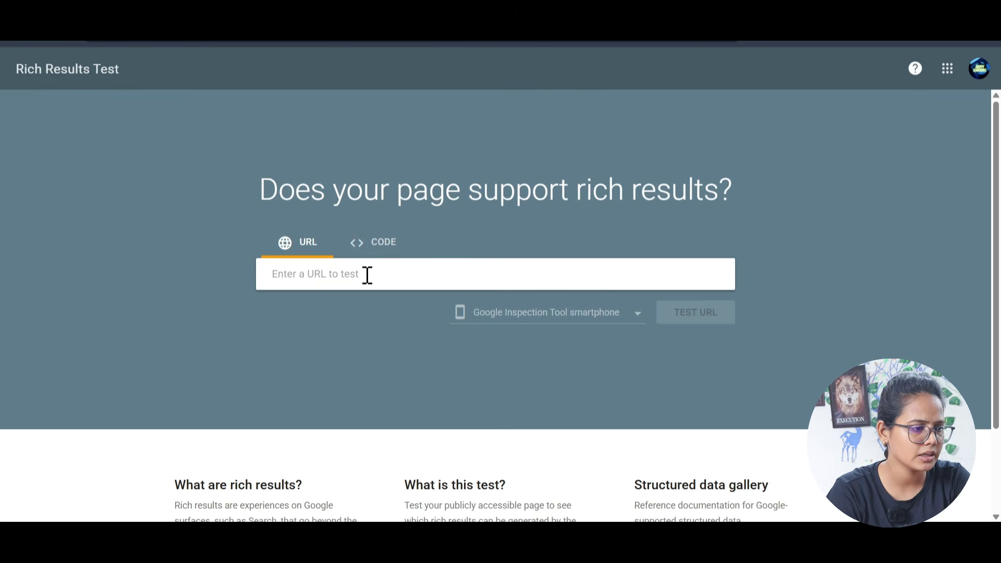
{"action": "left_click", "coordinate": [367, 275]}
{"action": "type", "text": "https://demo.aponaai.com/product/fresh-roasted-arabica-coffee-beans-online/"}
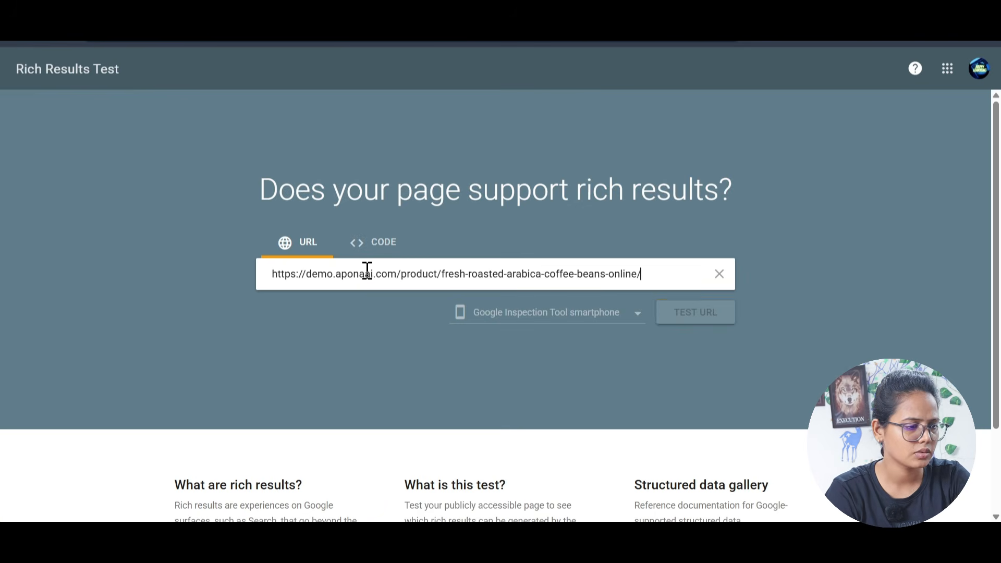
{"action": "left_click", "coordinate": [684, 319]}
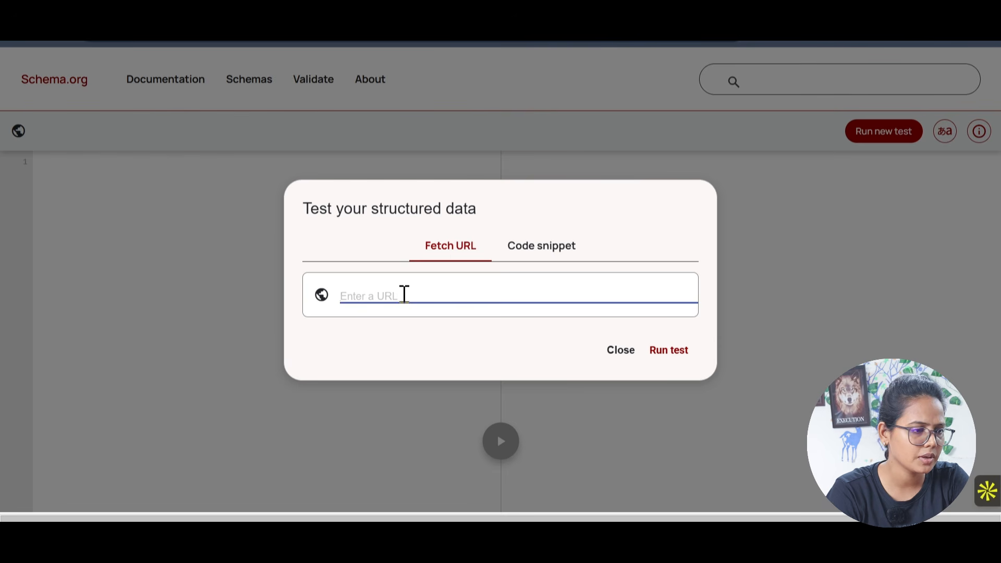
{"action": "type", "text": "https://demo.aponaai.com/product/fresh-roasted-arabica-coffee-beans-online/"}
{"action": "left_click", "coordinate": [667, 352]}
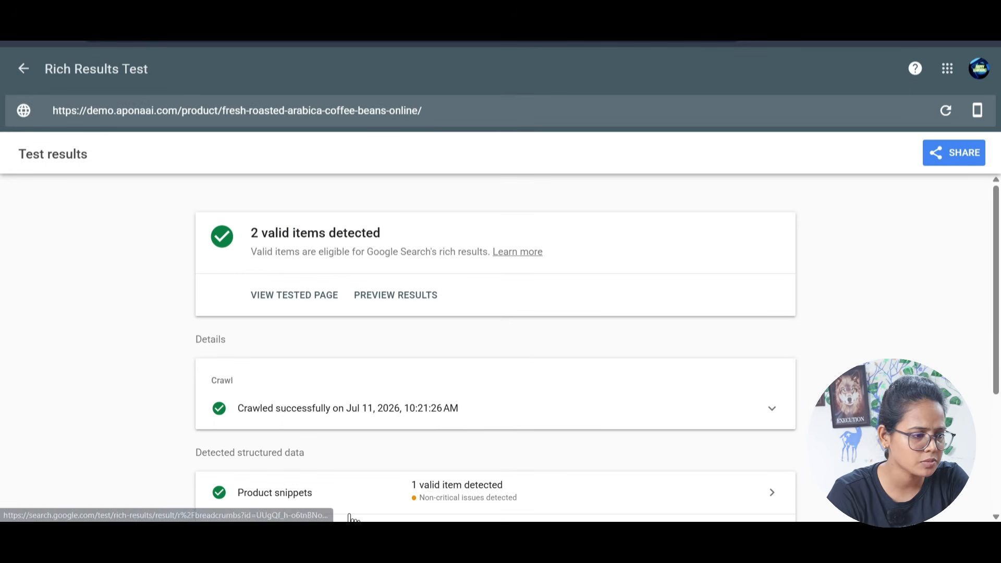
Examine the crawl details and detected structured data in the Rich Results Test, plus the detected items and source code in the Schema Markup Validator.
{"action": "scroll", "coordinate": [323, 417], "scroll_direction": "down", "scroll_amount": 2}
{"action": "left_click_drag", "start_coordinate": [239, 276], "coordinate": [544, 284]}
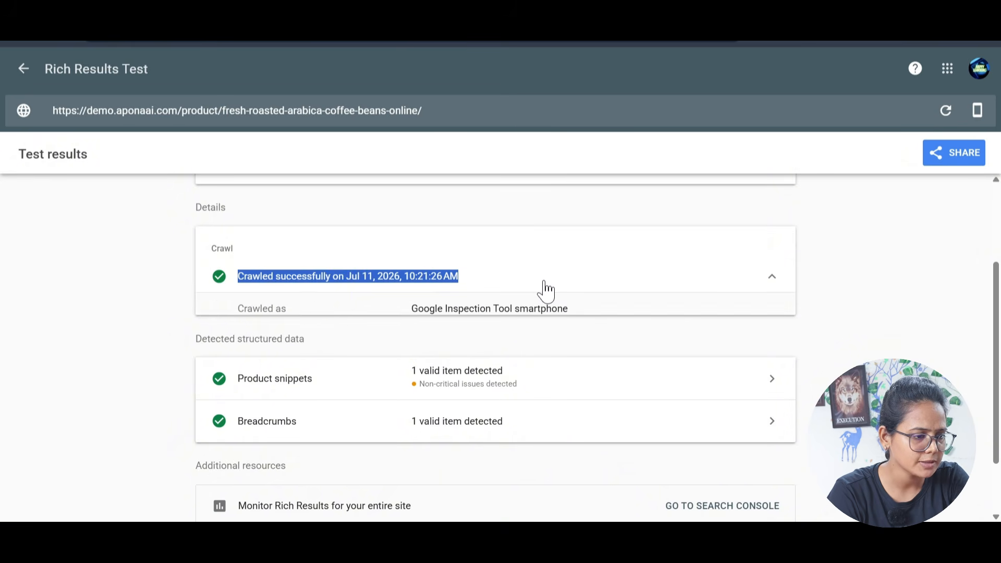
{"action": "scroll", "coordinate": [547, 312], "scroll_direction": "down", "scroll_amount": 3}
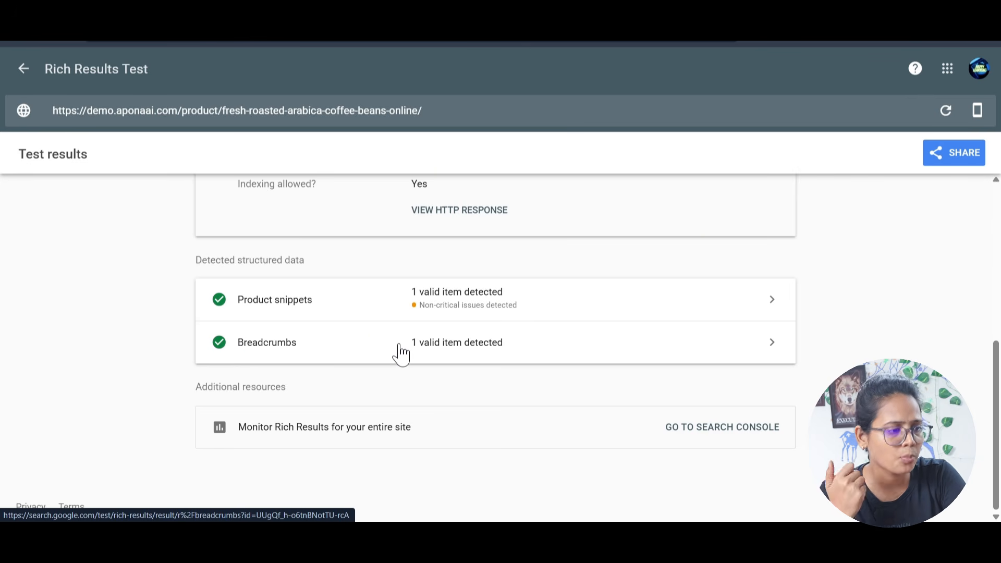
{"action": "left_click", "coordinate": [558, 21]}
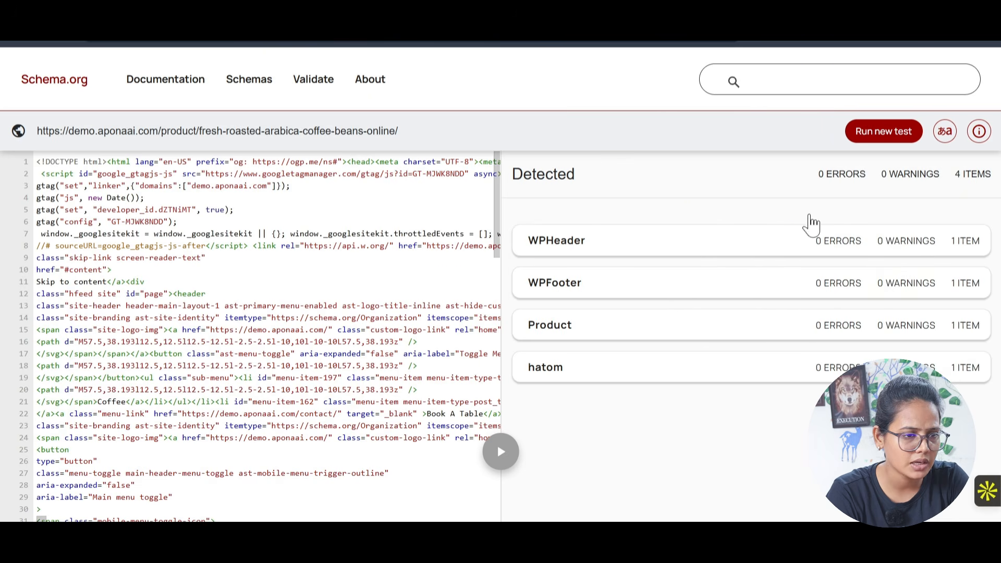
{"action": "scroll", "coordinate": [389, 289], "scroll_direction": "down", "scroll_amount": 6}
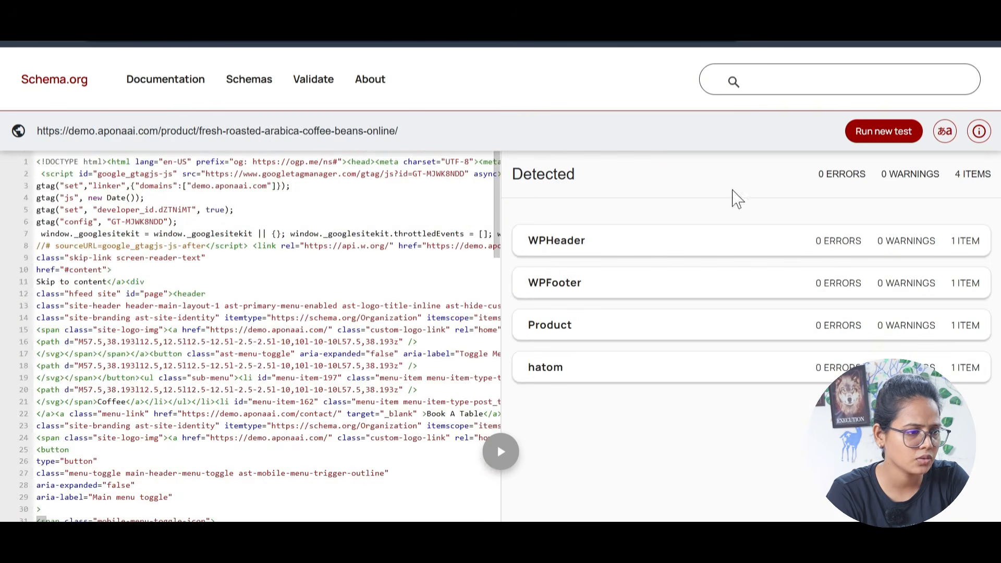
{"action": "scroll", "coordinate": [396, 359], "scroll_direction": "down", "scroll_amount": 10}
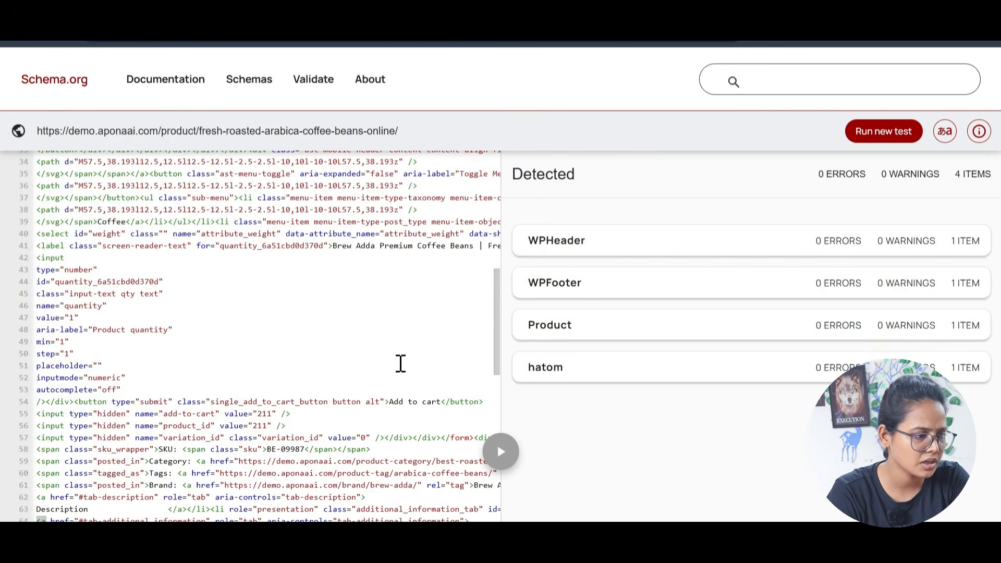
{"action": "scroll", "coordinate": [393, 351], "scroll_direction": "up", "scroll_amount": 10}
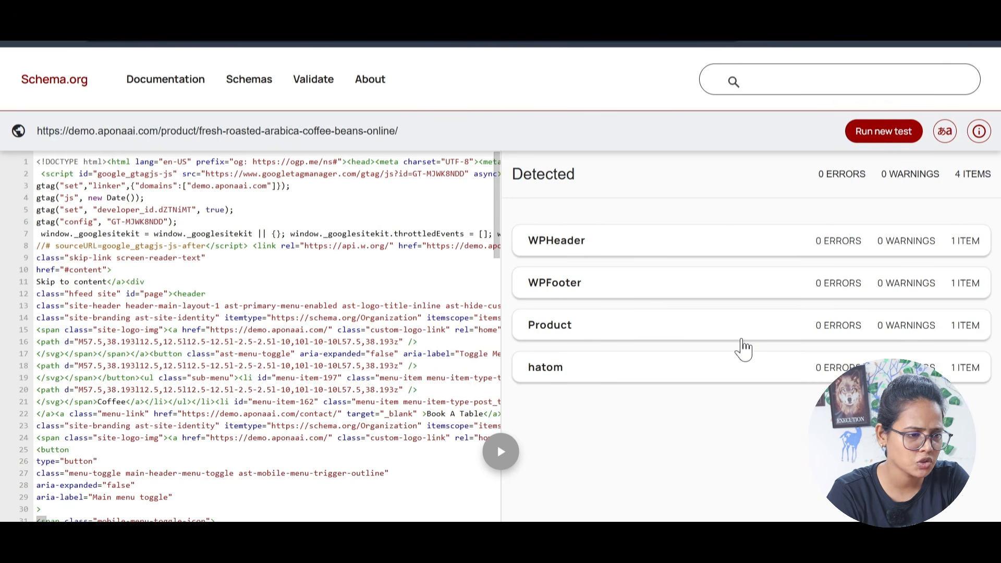
{"action": "scroll", "coordinate": [217, 339], "scroll_direction": "down", "scroll_amount": 17}
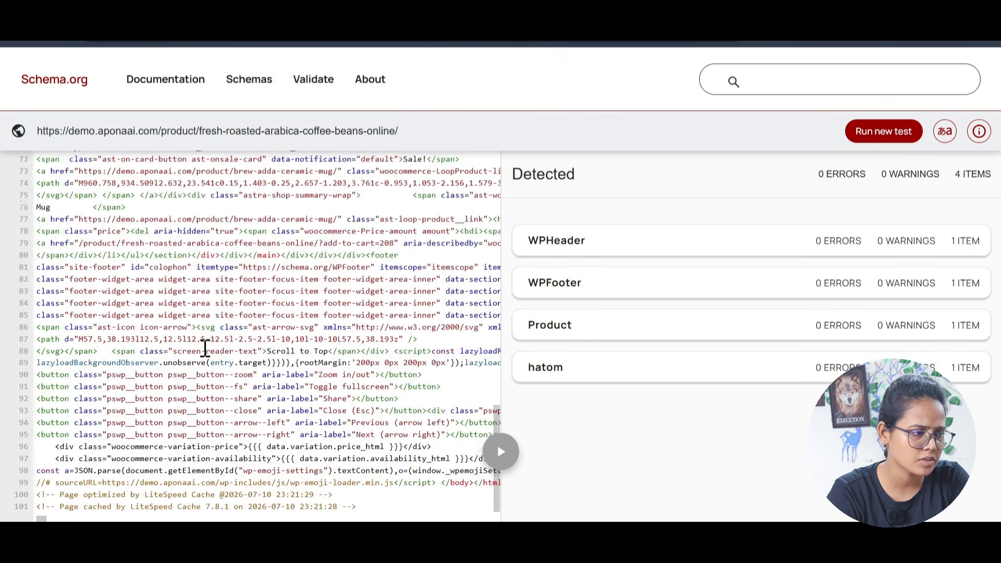
{"action": "scroll", "coordinate": [205, 347], "scroll_direction": "up", "scroll_amount": 13}
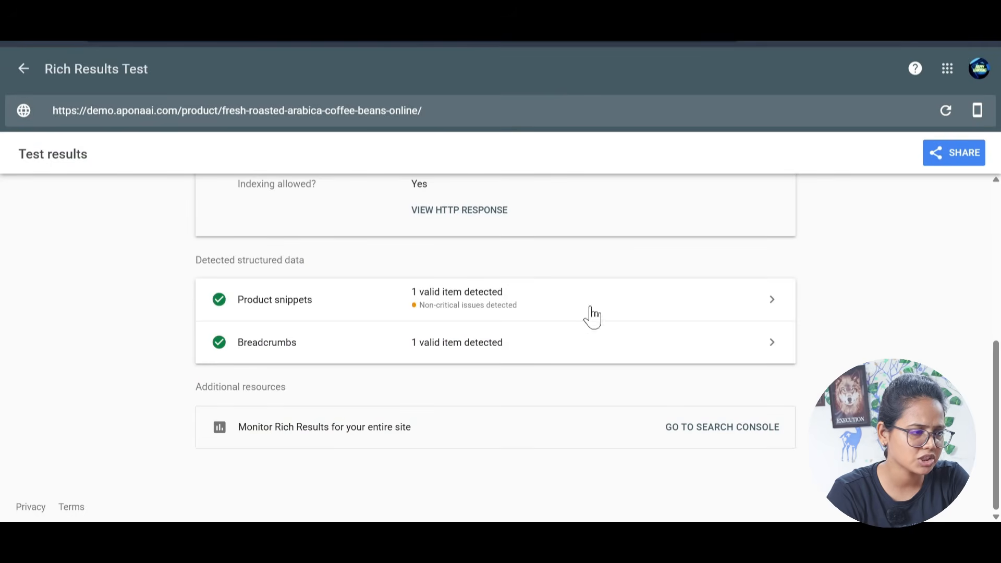
{"action": "scroll", "coordinate": [353, 392], "scroll_direction": "up", "scroll_amount": 10}
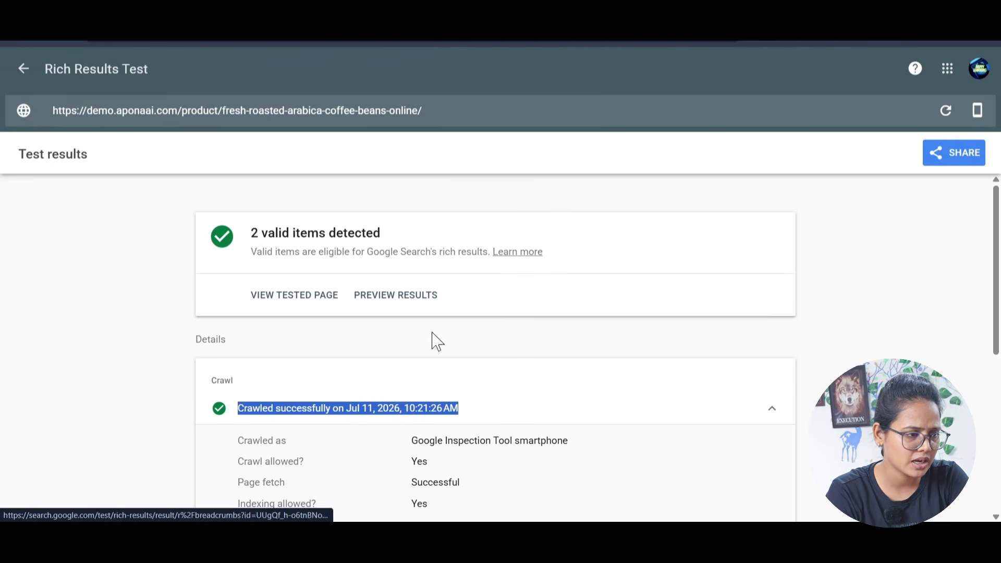
{"action": "left_click_drag", "start_coordinate": [251, 233], "coordinate": [510, 239]}
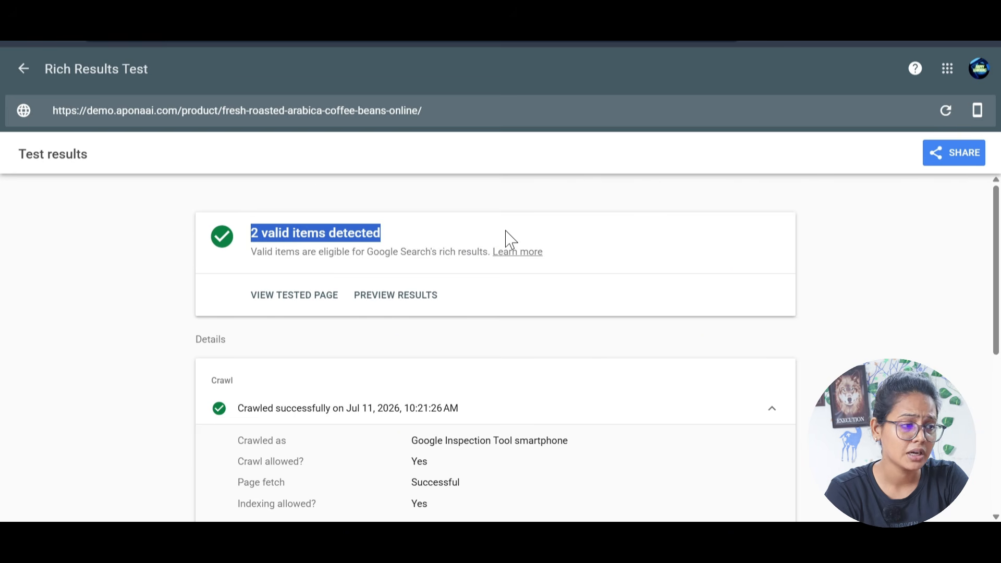